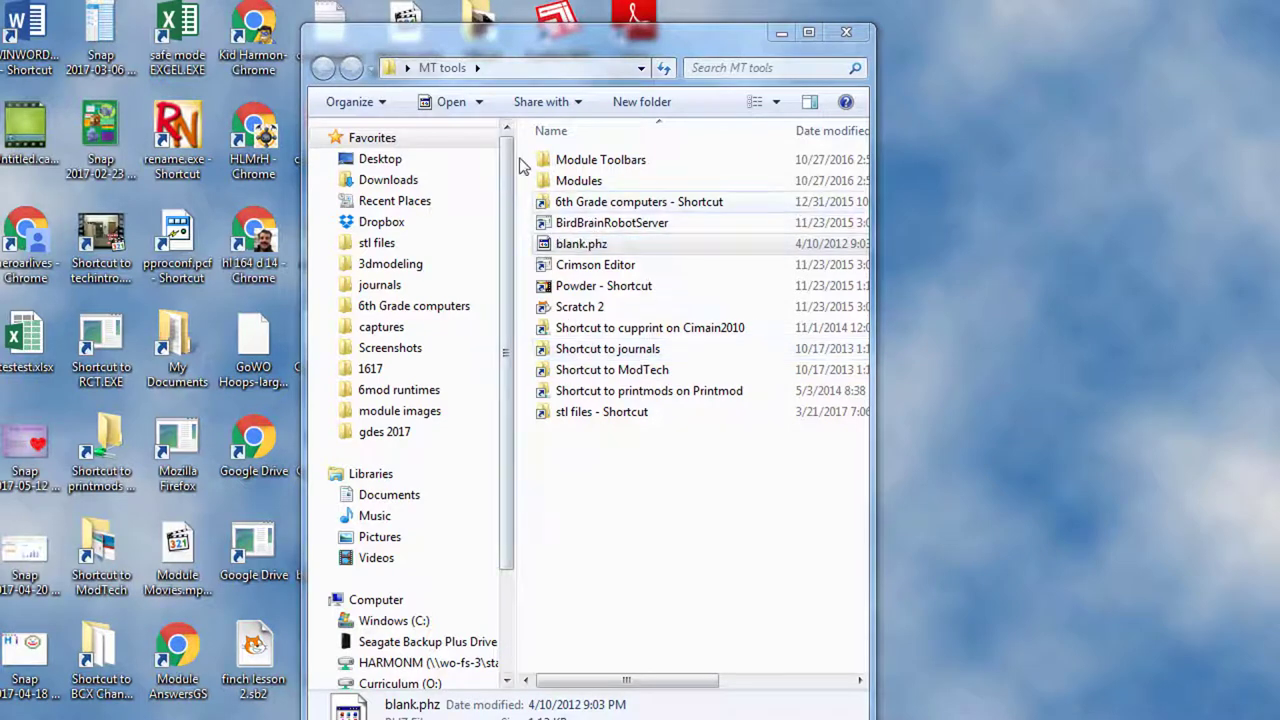
Step: Open the blank.phz scene from the MT tools folder in Phun
double_click(580, 245)
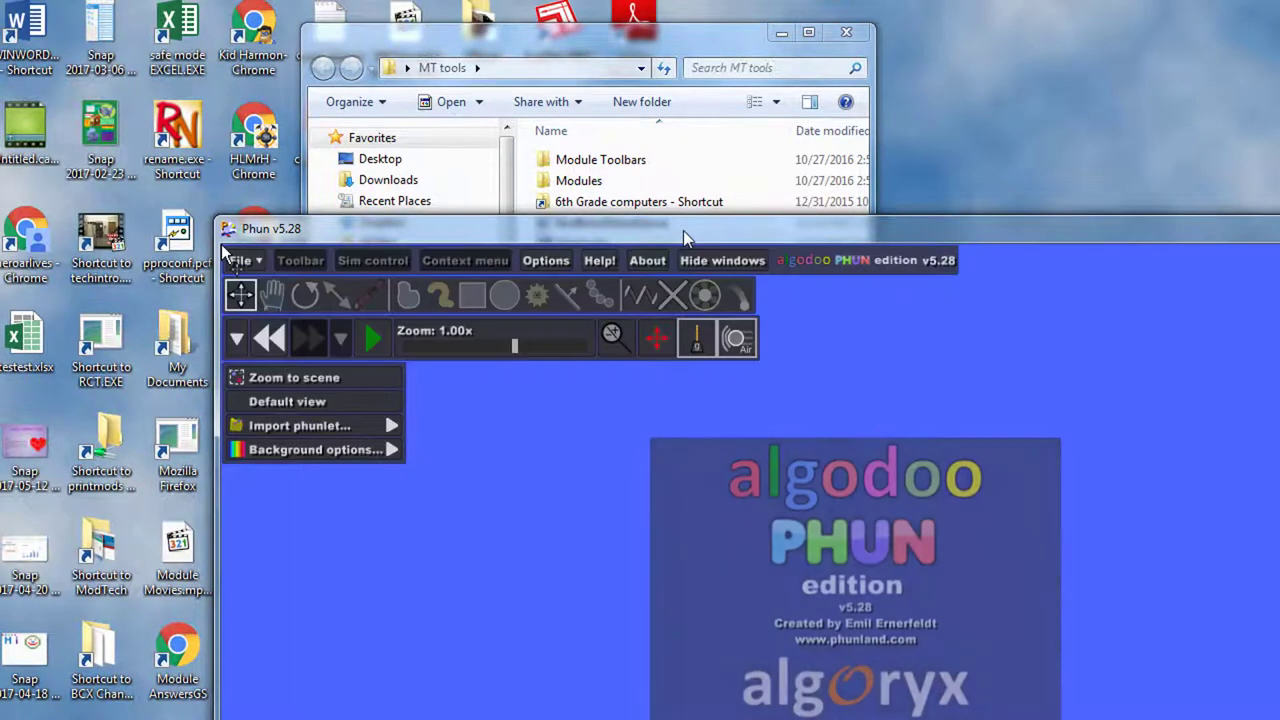
Step: Move the Phun window top-left, widen it, zoom out to 0.38x, and pan up to open sky
drag(683, 230, 467, 19)
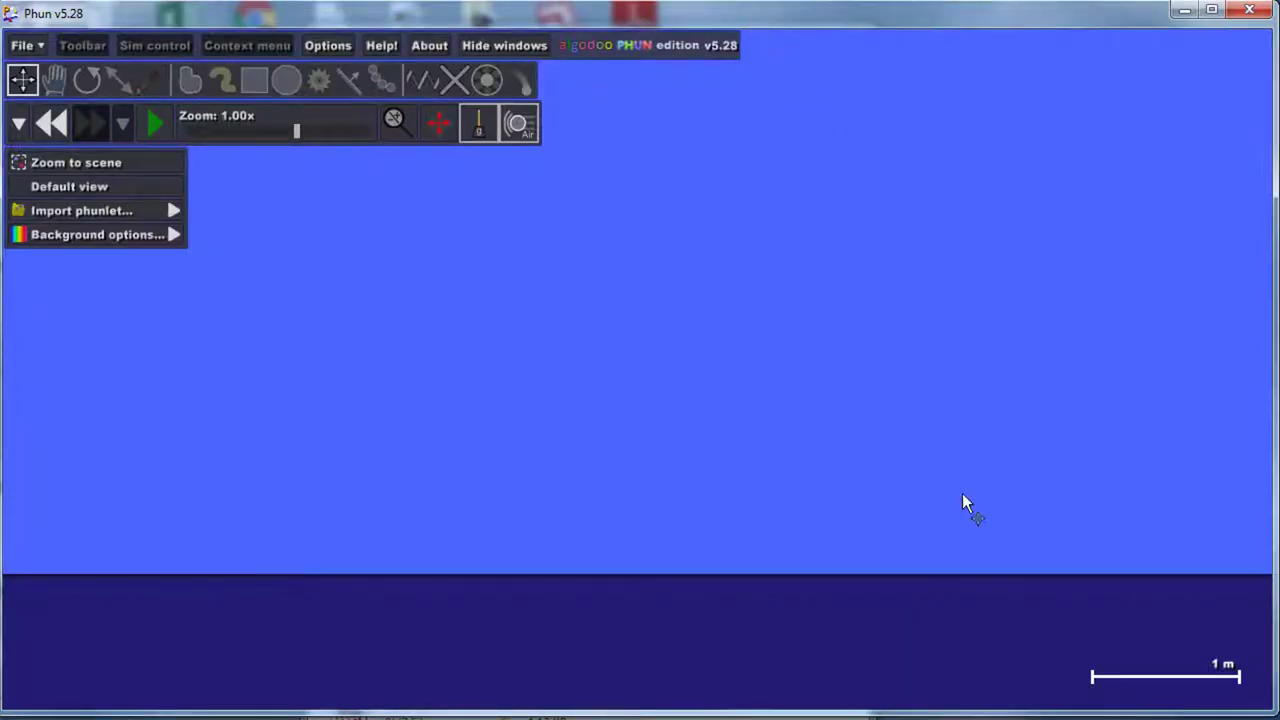
scroll(993, 327, down, 2)
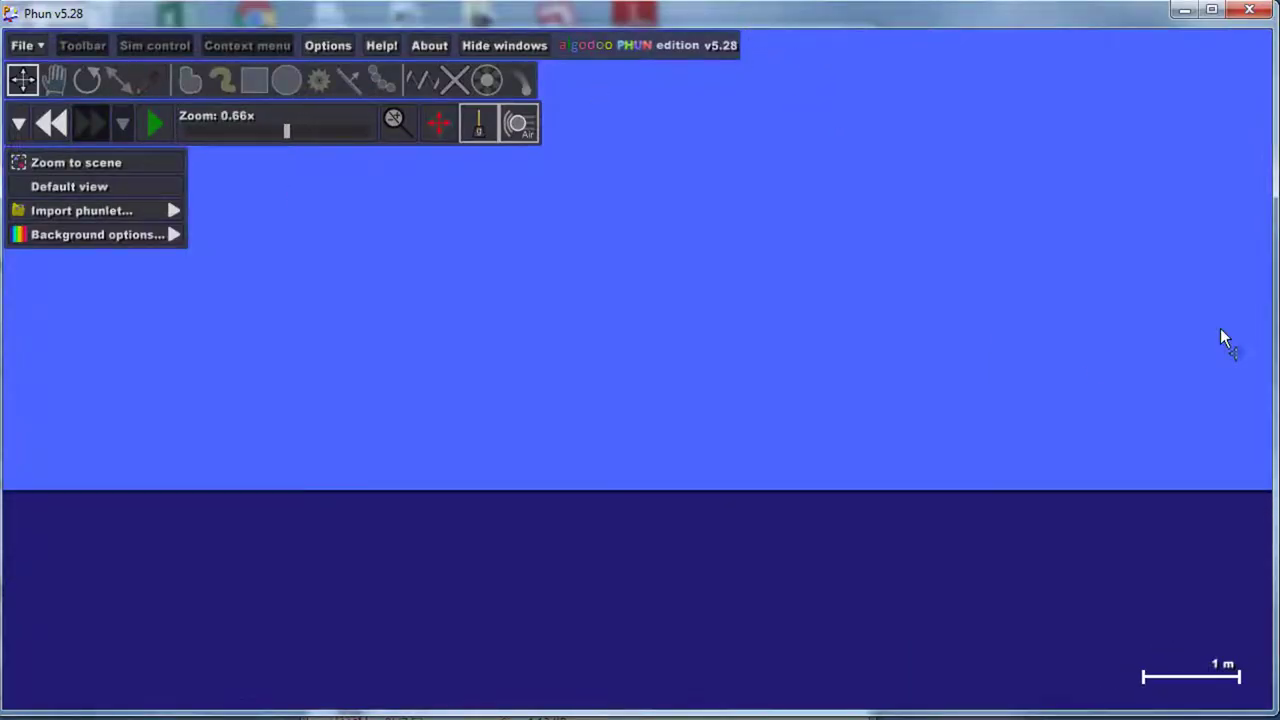
mouse_move(1272, 328)
mouse_down()
mouse_move(1074, 326)
mouse_move(1266, 330)
mouse_up()
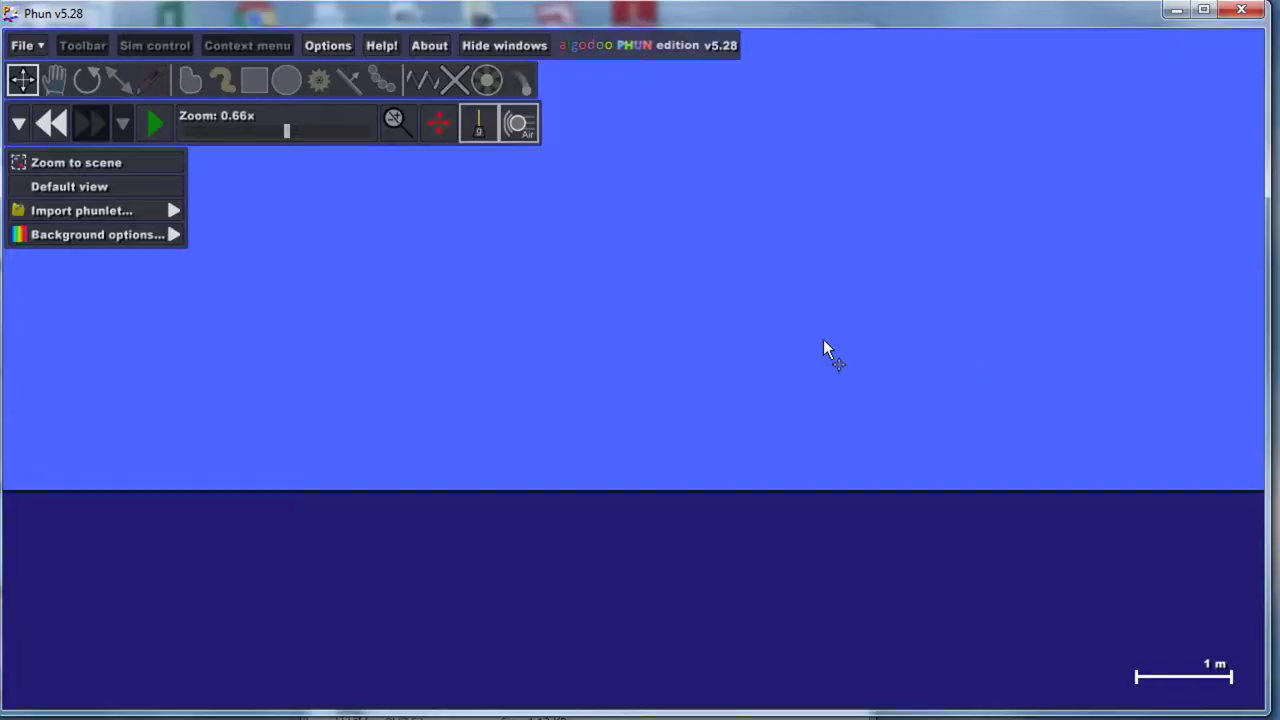
scroll(759, 305, down, 2)
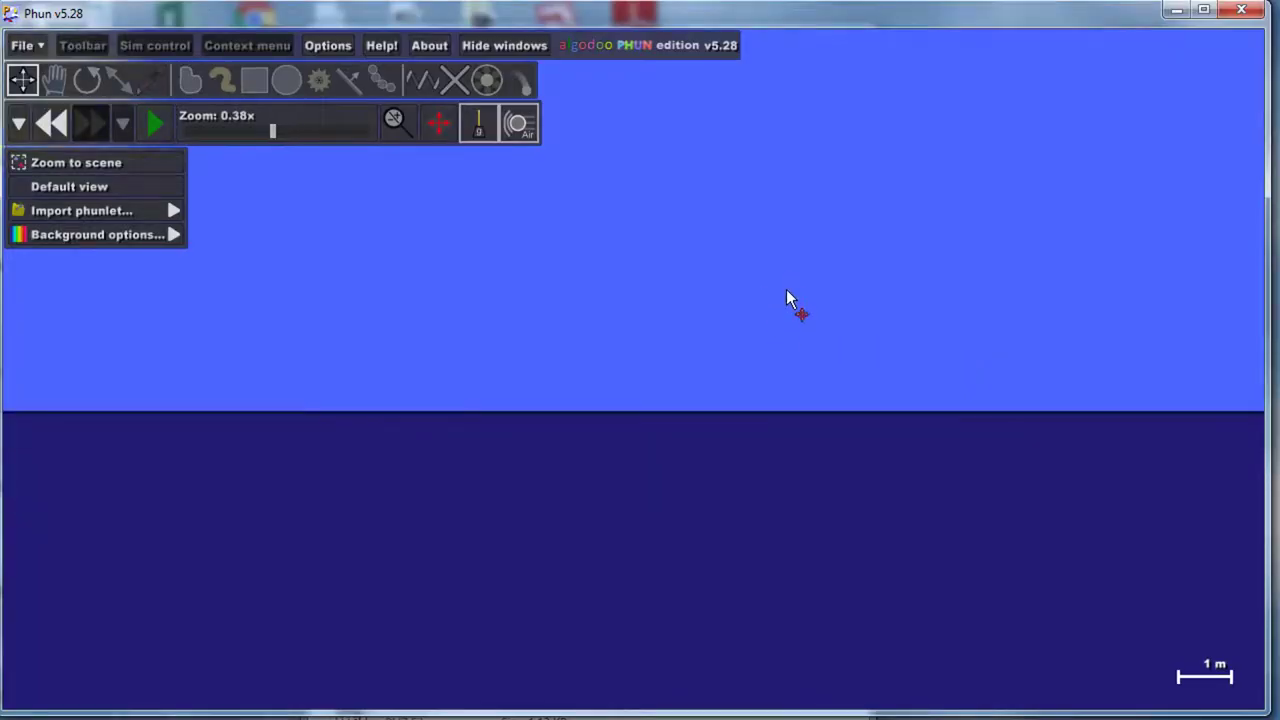
drag(786, 289, 908, 528)
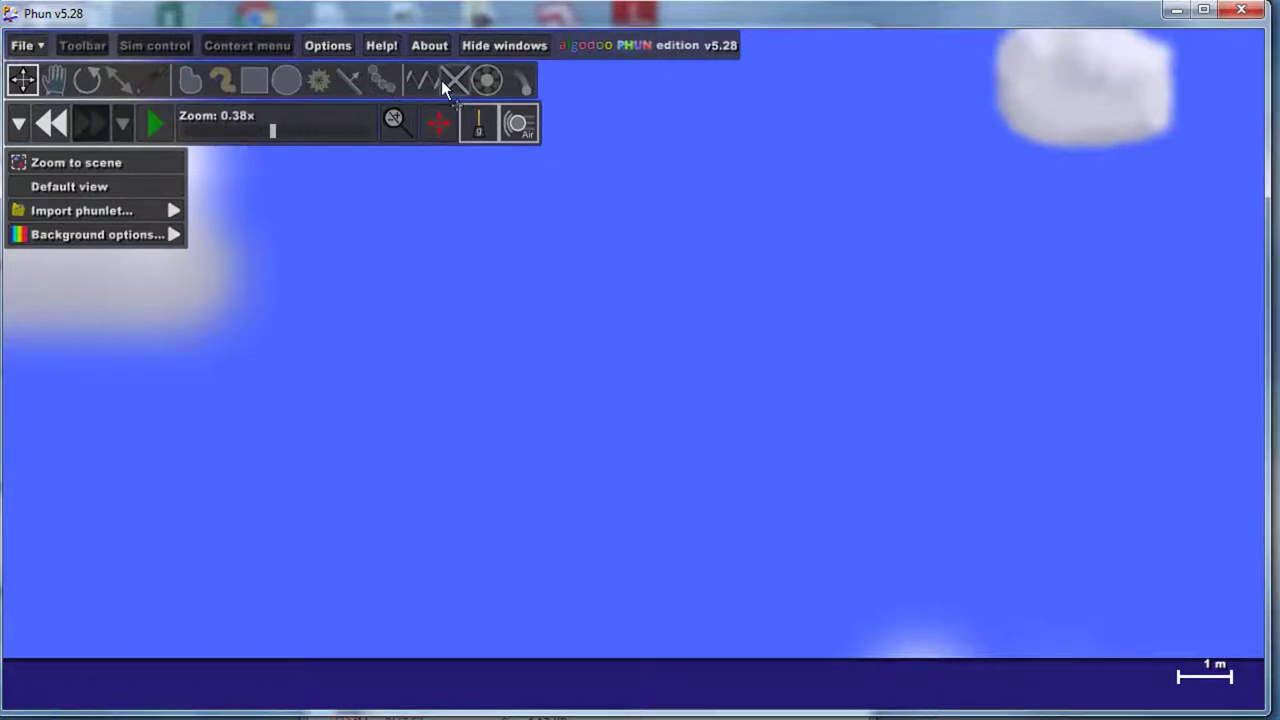
Step: Draw a 19-tooth gear high in the scene
click(326, 90)
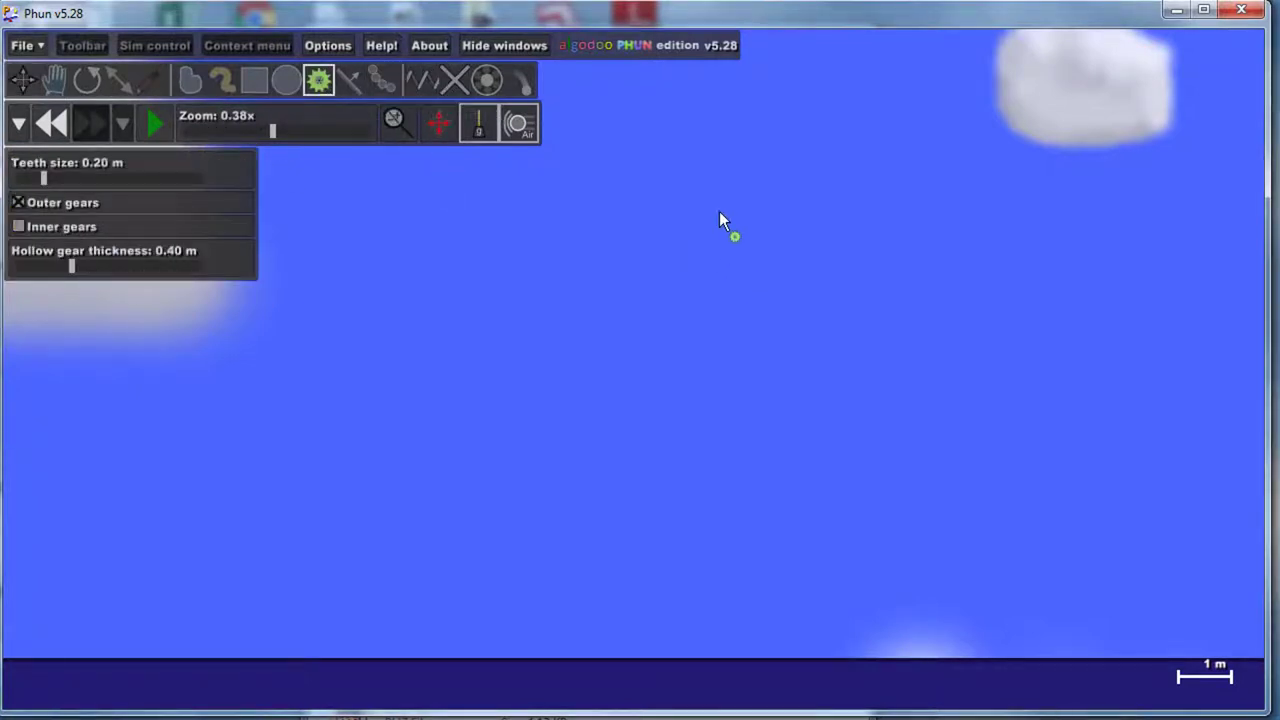
mouse_move(705, 199)
mouse_down()
mouse_move(697, 192)
mouse_move(697, 207)
mouse_up()
scroll(722, 195, up, 3)
Step: Make the gear's hinge a reversed motor at 4.8 rpm with 52000 Nm strength
right_click(716, 163)
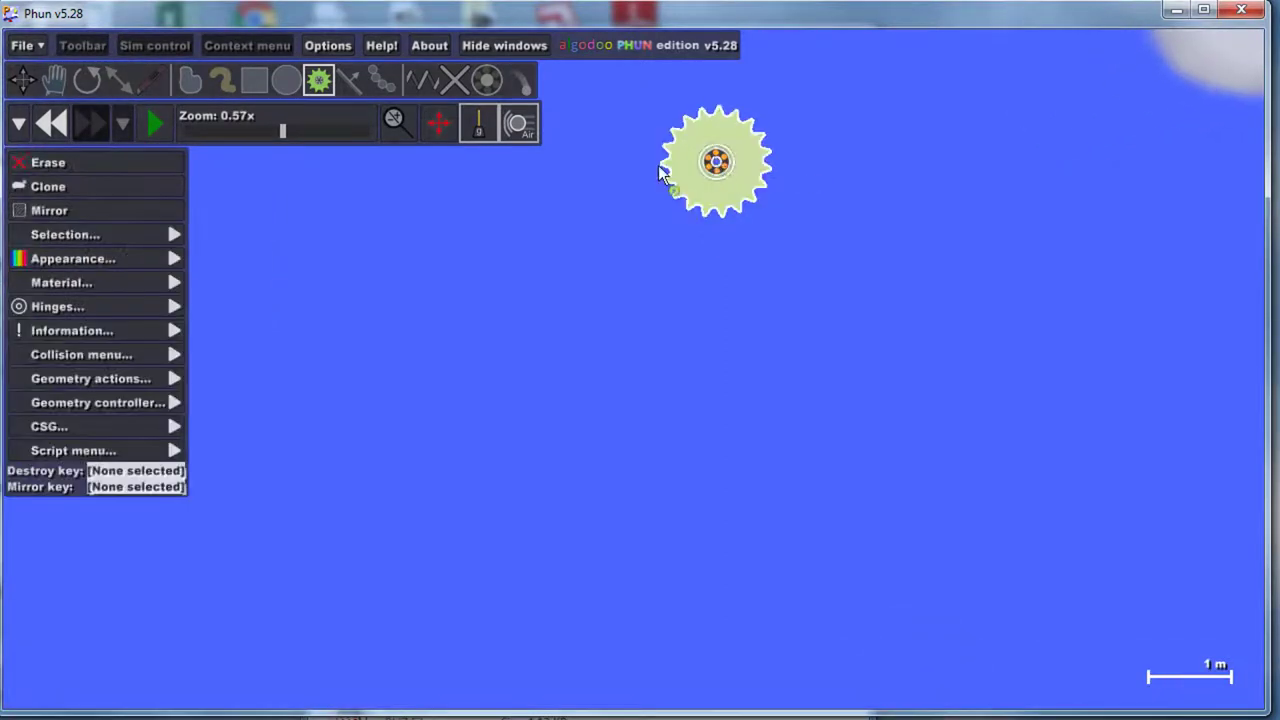
mouse_move(108, 306)
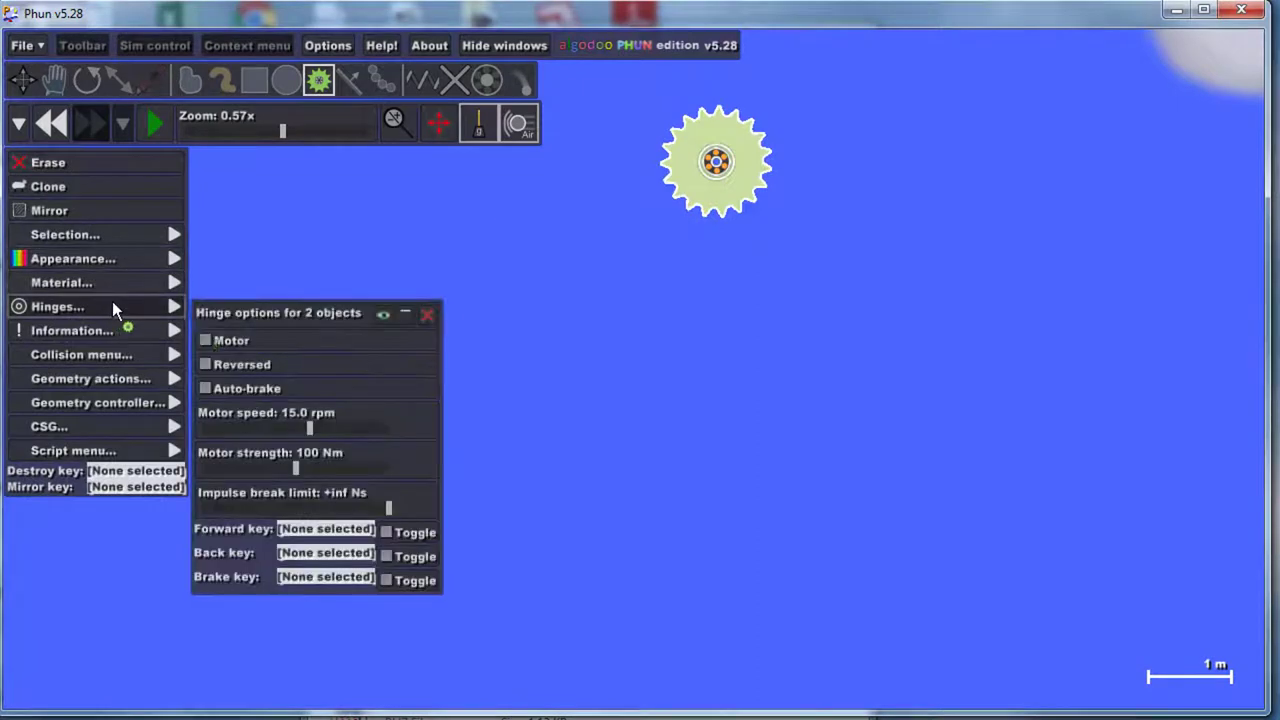
click(222, 345)
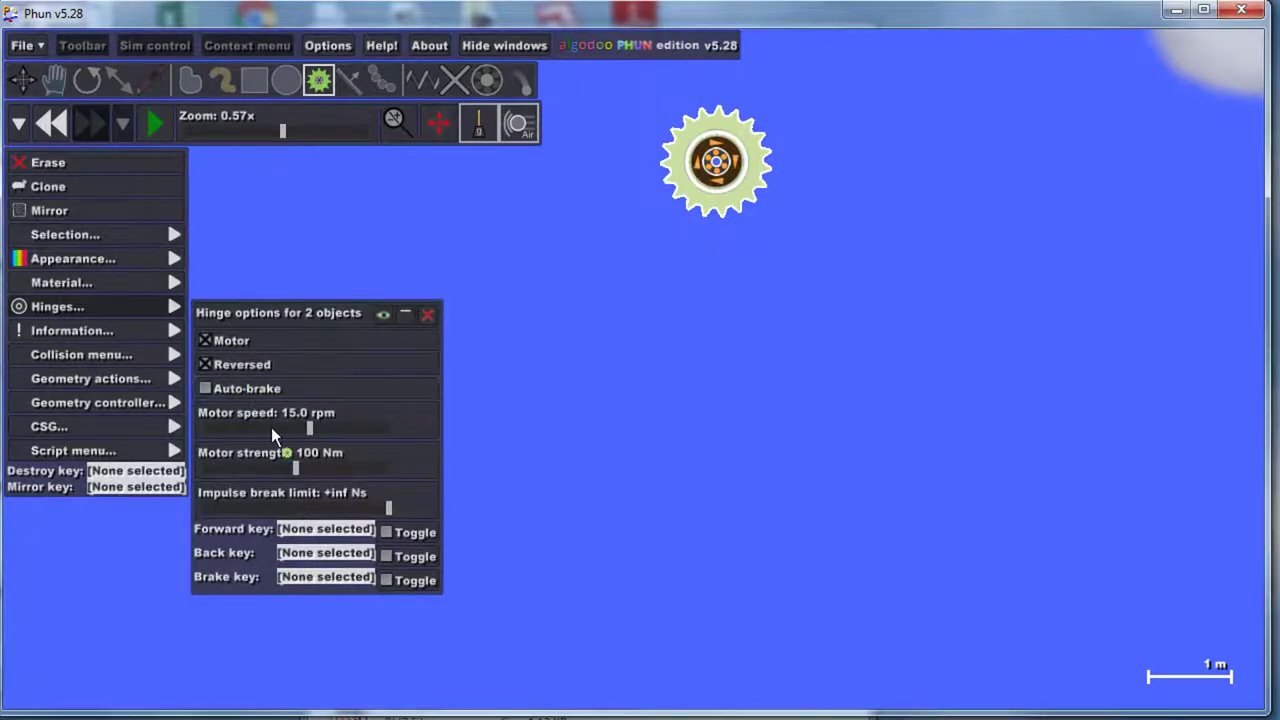
drag(309, 428, 277, 428)
drag(294, 473, 380, 473)
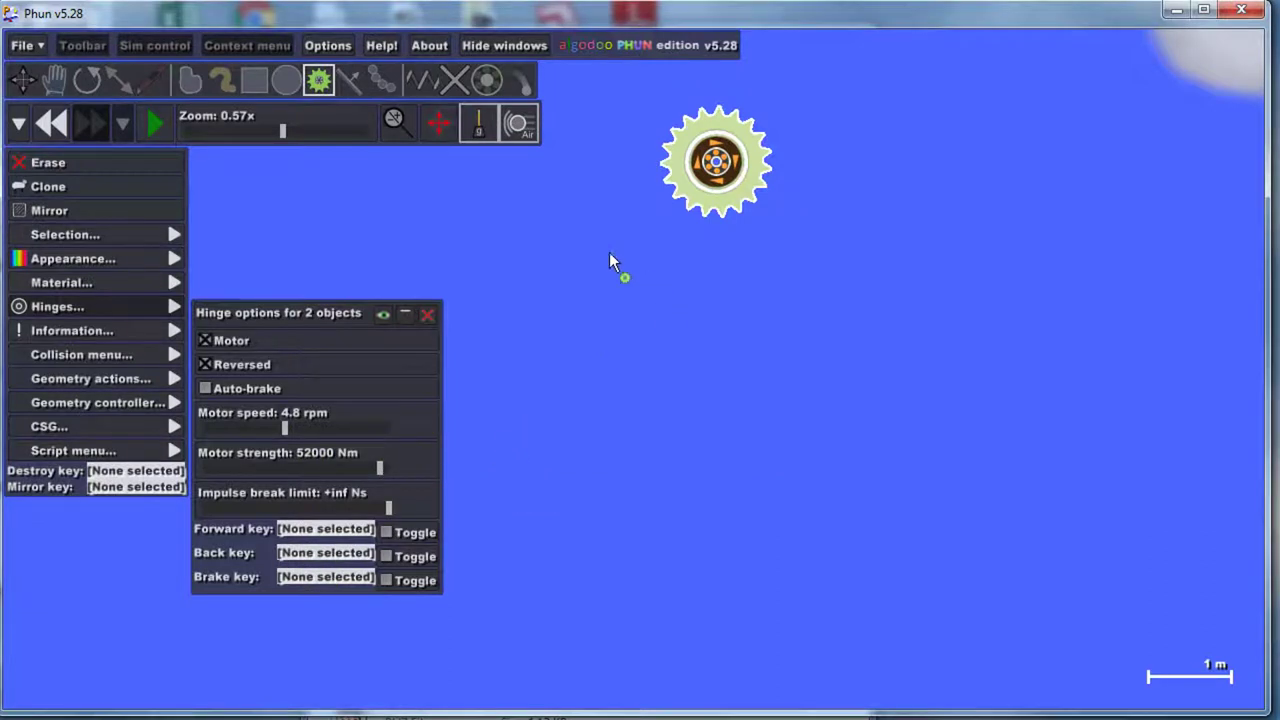
Step: Clone the selected motorized gear and drag the copy below the original
click(256, 93)
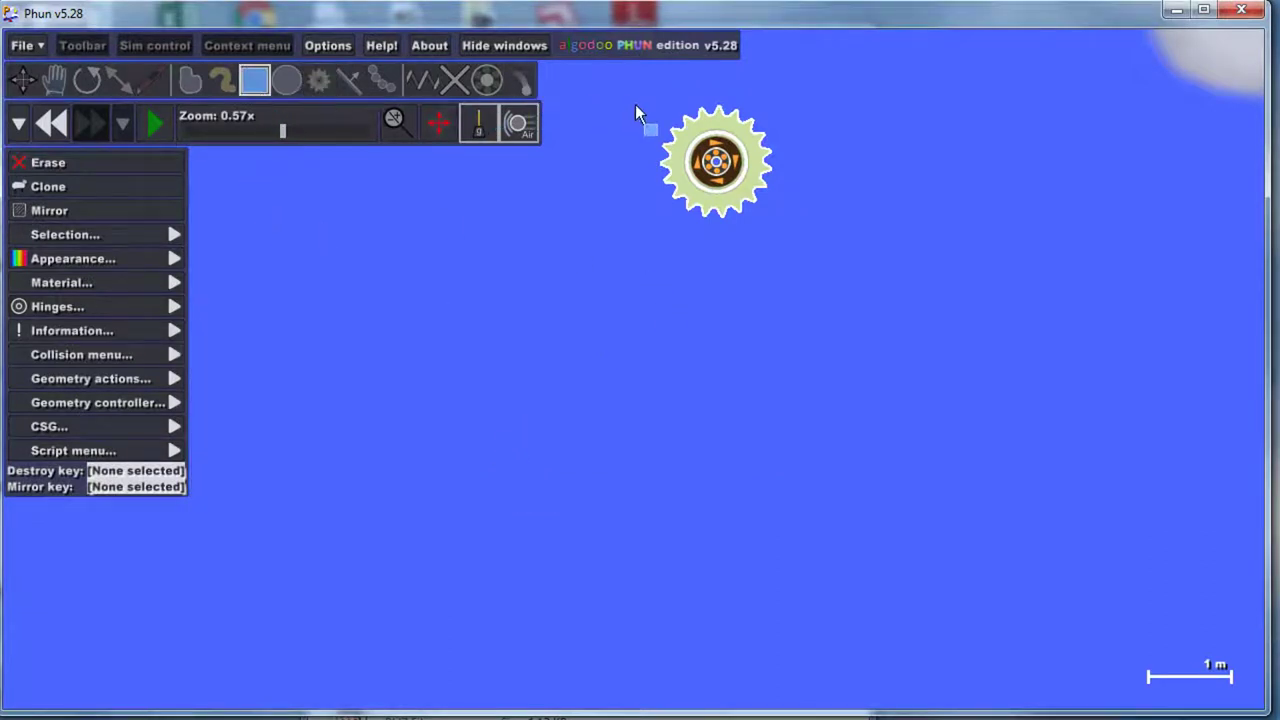
drag(634, 88, 803, 250)
click(79, 194)
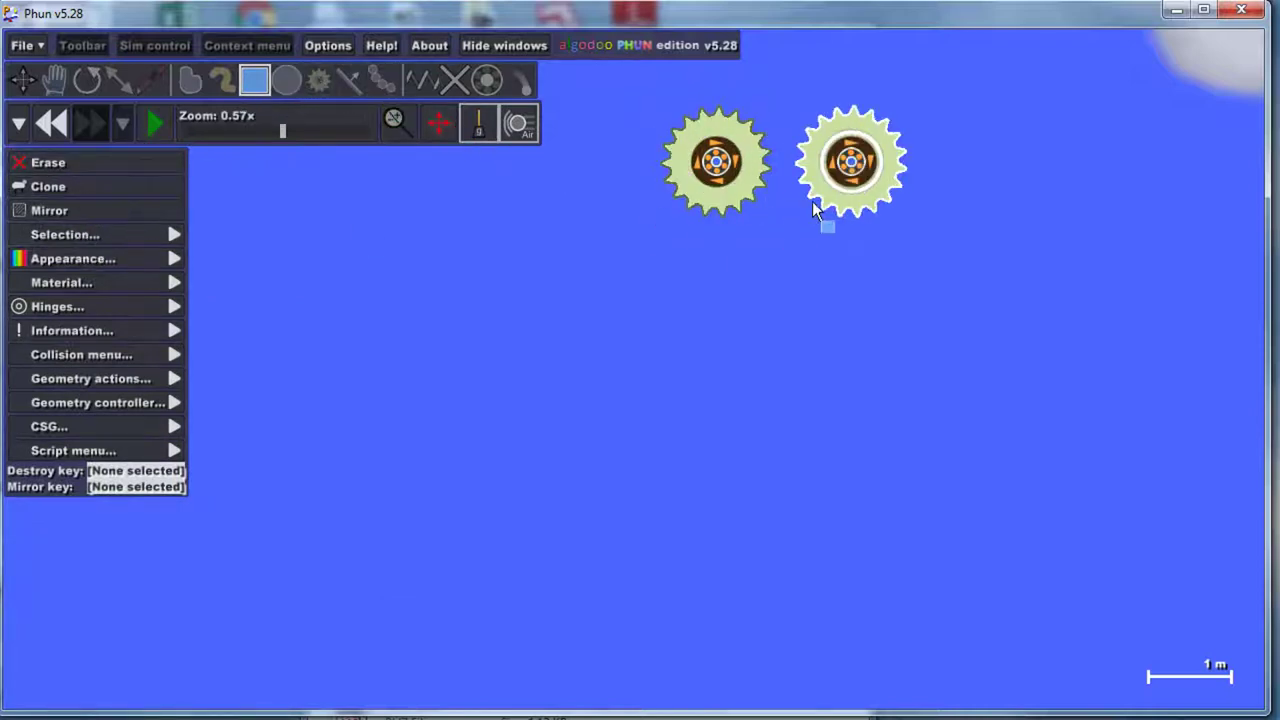
mouse_move(838, 207)
mouse_down()
mouse_move(732, 672)
mouse_move(683, 610)
mouse_move(705, 612)
mouse_move(689, 573)
mouse_move(843, 474)
mouse_move(857, 340)
mouse_move(771, 463)
mouse_move(754, 382)
mouse_up()
Step: Frame both gears in view and nudge the lower gear slightly up and right
key(b)
scroll(739, 577, down, 4)
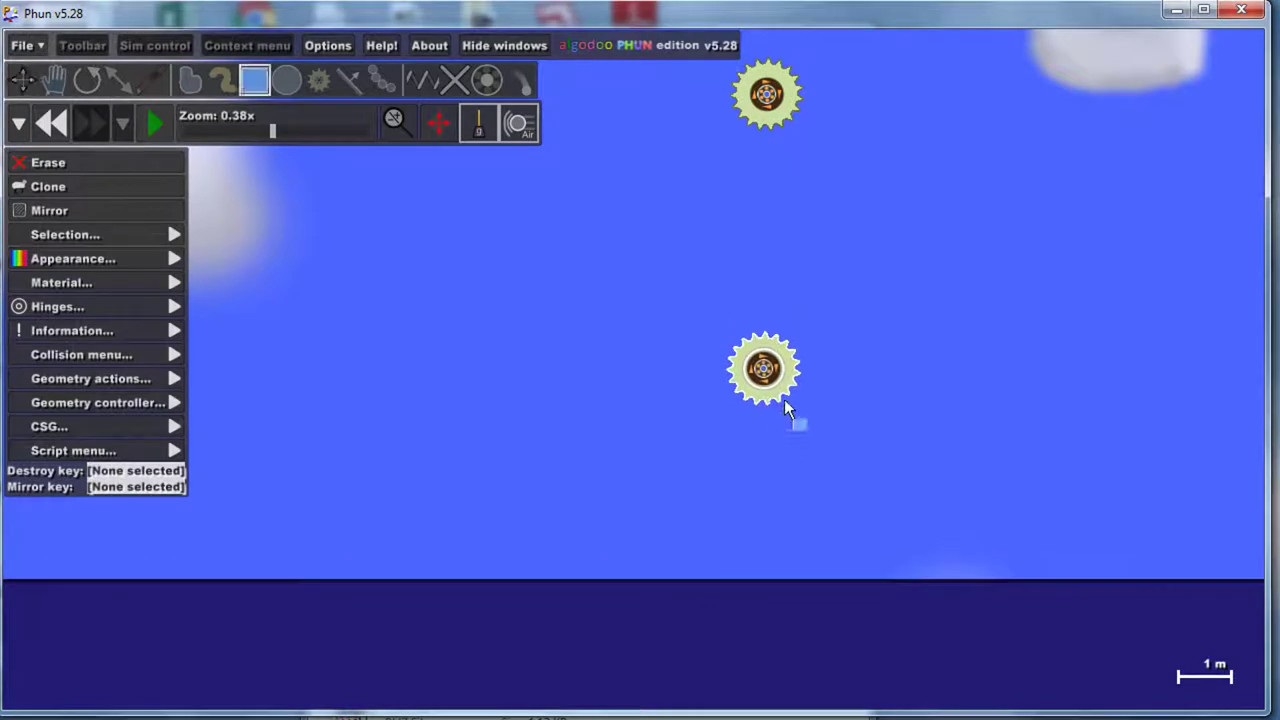
scroll(790, 300, up, 4)
drag(851, 263, 830, 426)
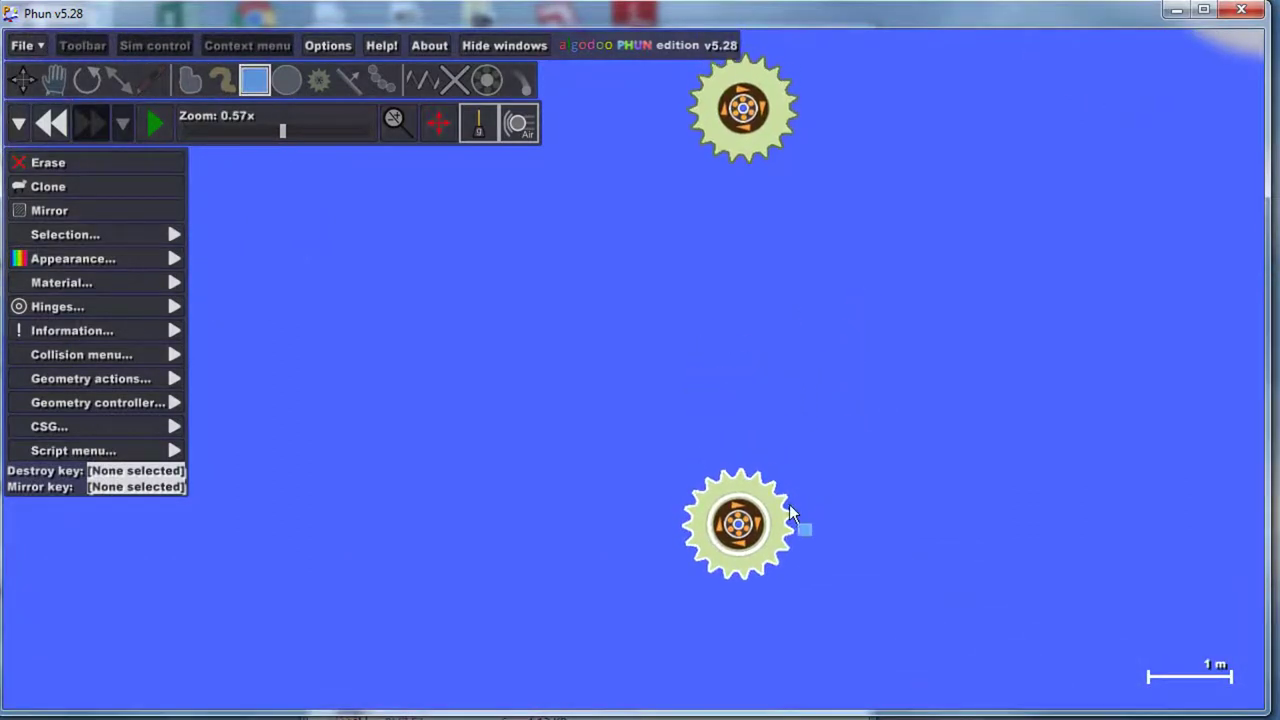
drag(780, 518, 798, 494)
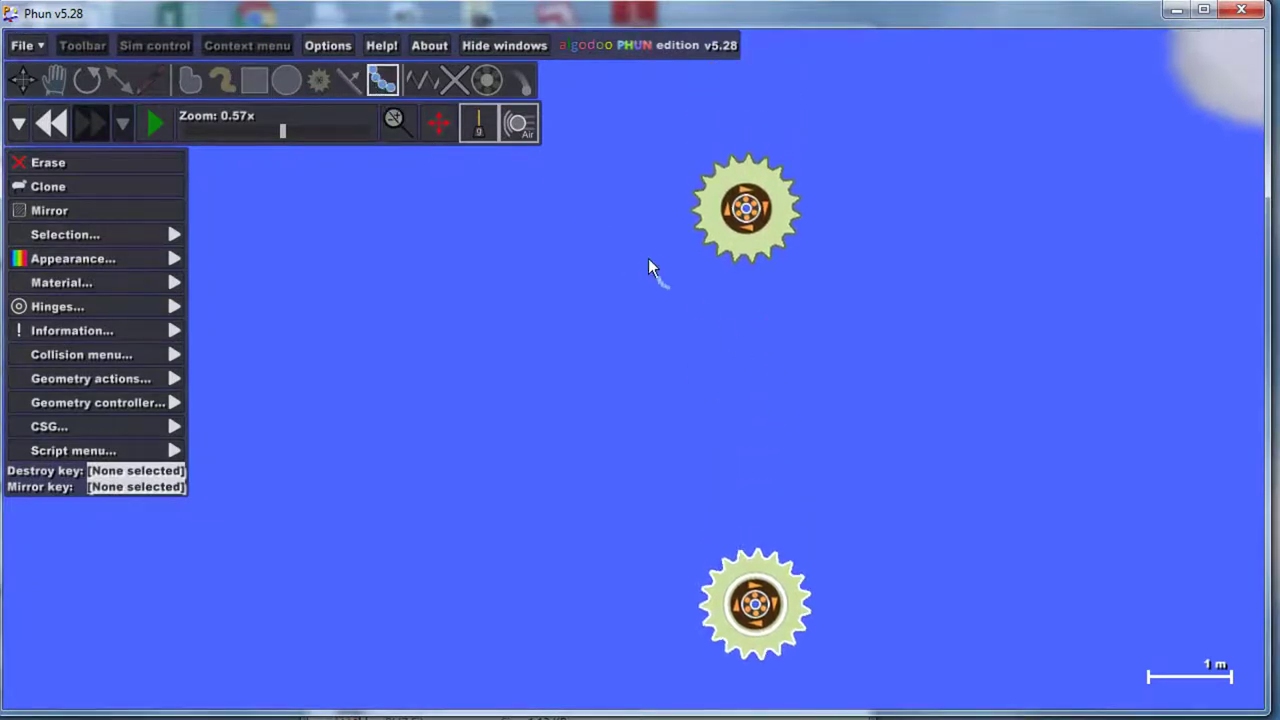
Step: Draw a closed yellow chain loop around the upper and lower gears and run the simulation
drag(690, 275, 695, 180)
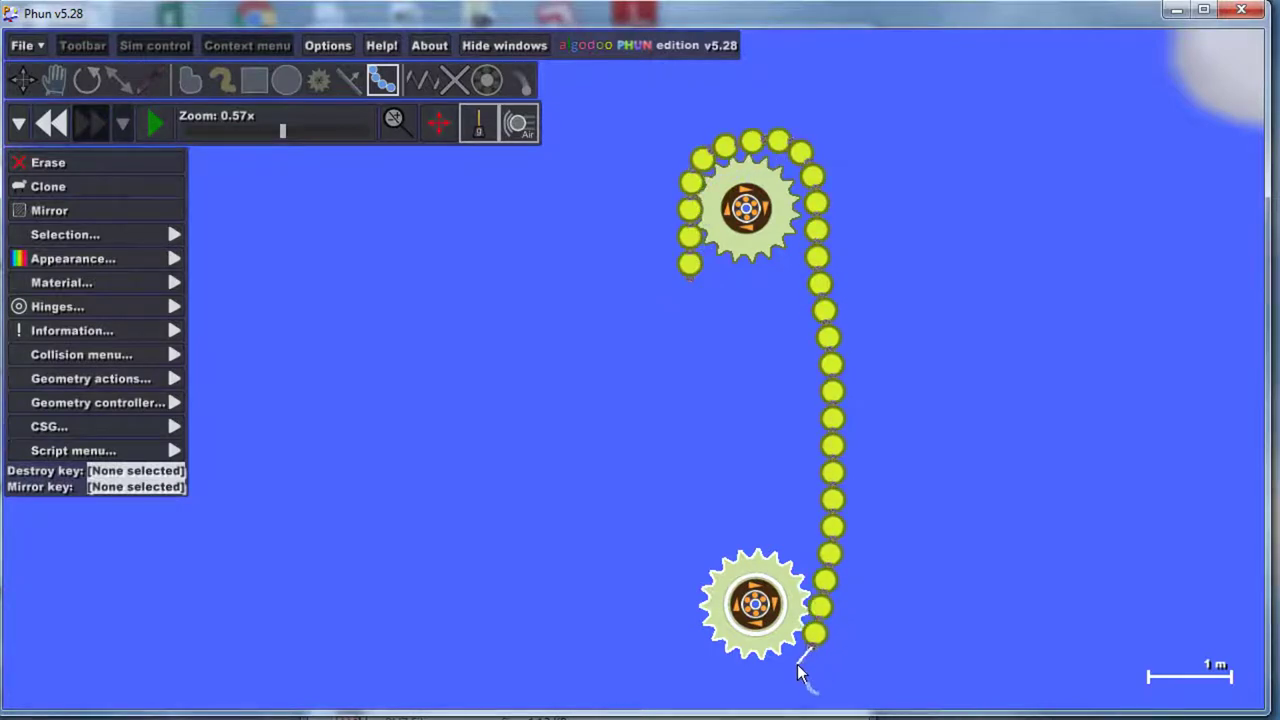
drag(690, 545, 708, 387)
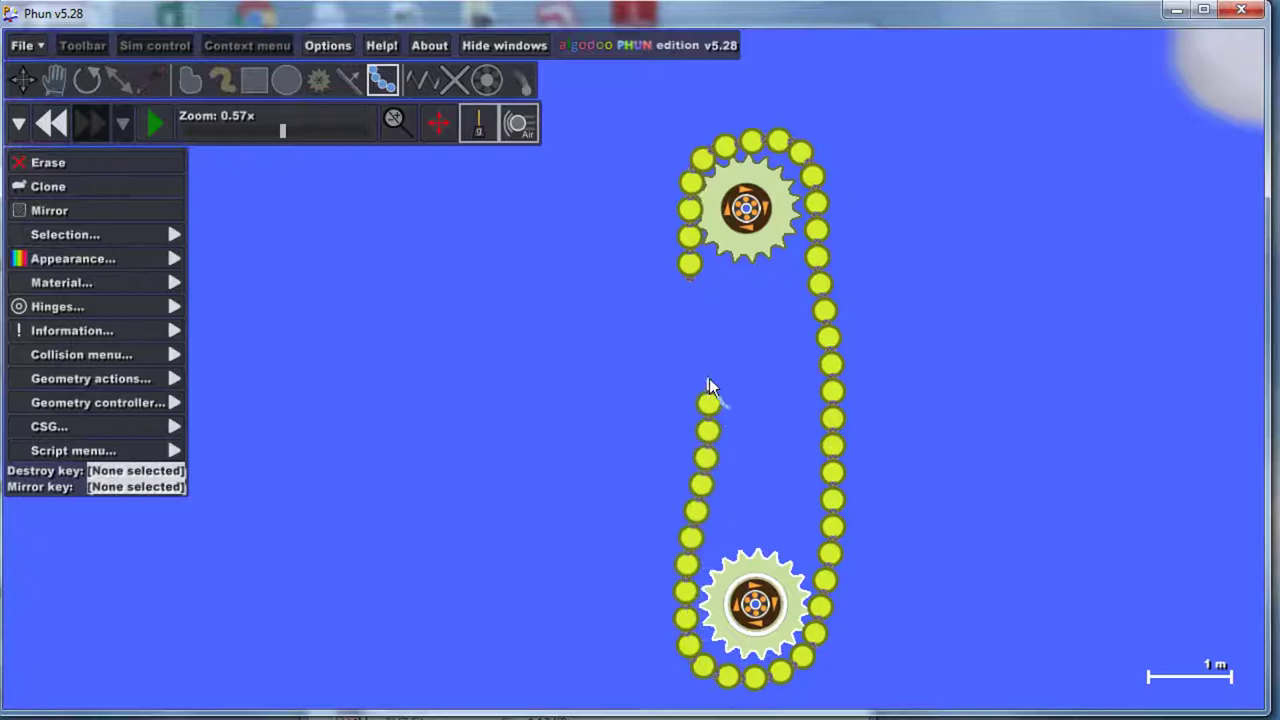
scroll(720, 330, up, 2)
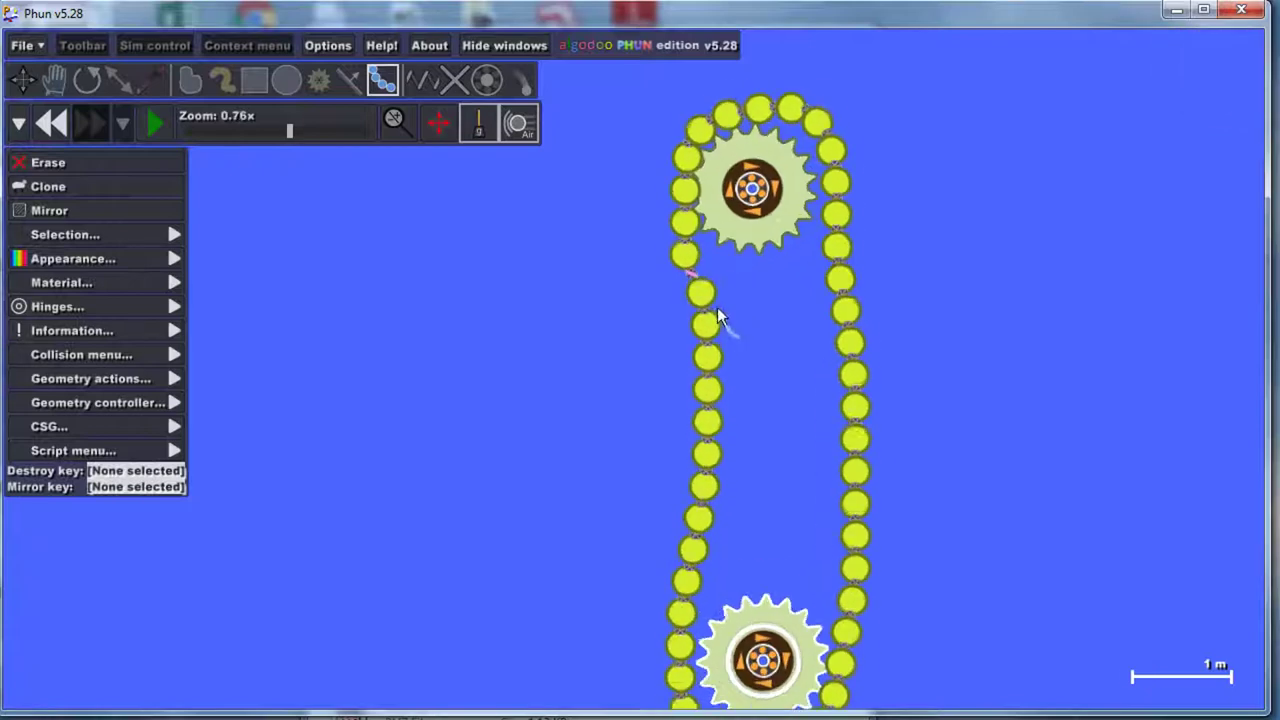
click(154, 125)
scroll(398, 383, down, 2)
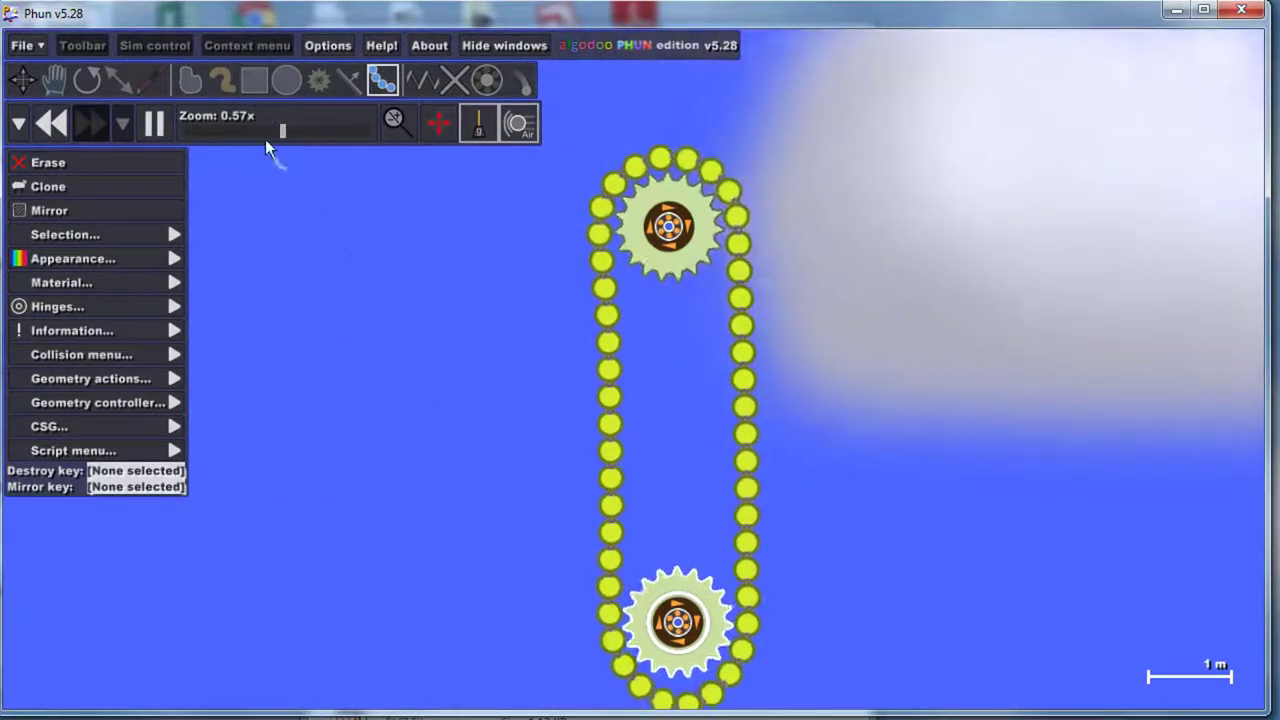
Step: Pause the simulation and set the Brush tool to draw several strokes in a row
click(152, 124)
scroll(509, 420, up, 3)
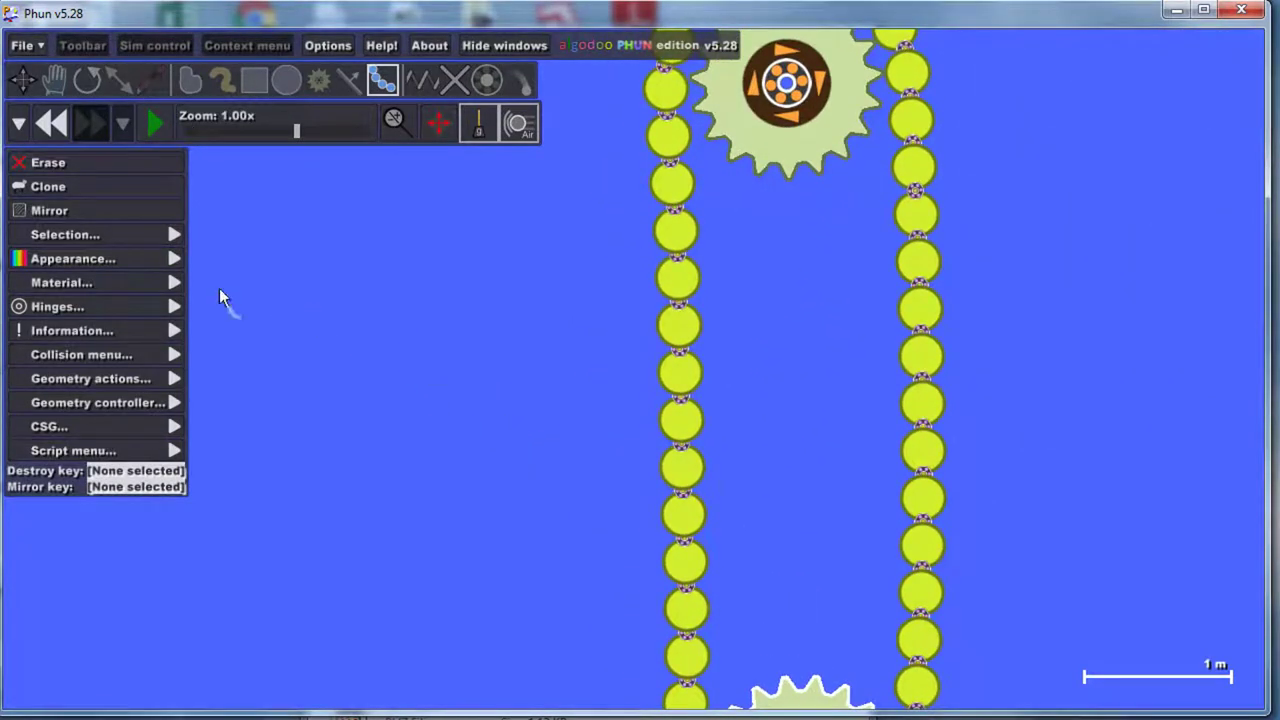
click(222, 80)
scroll(460, 340, up, 3)
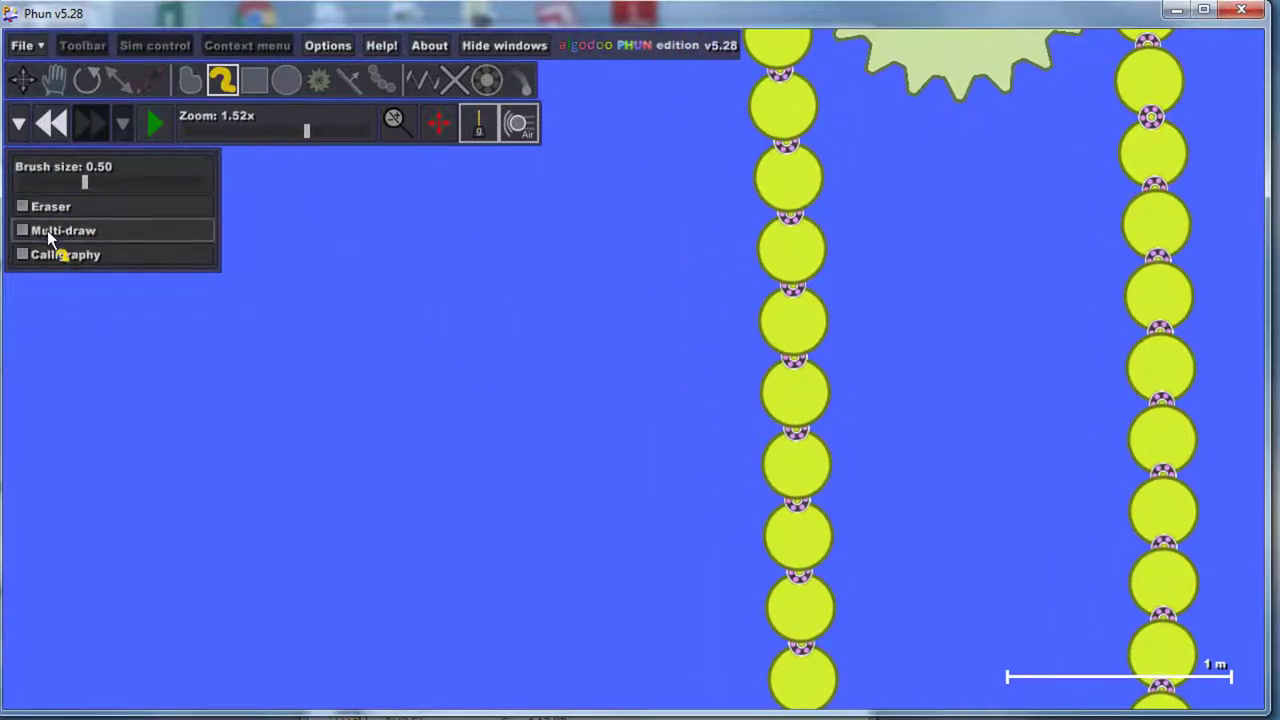
click(47, 230)
scroll(811, 334, up, 2)
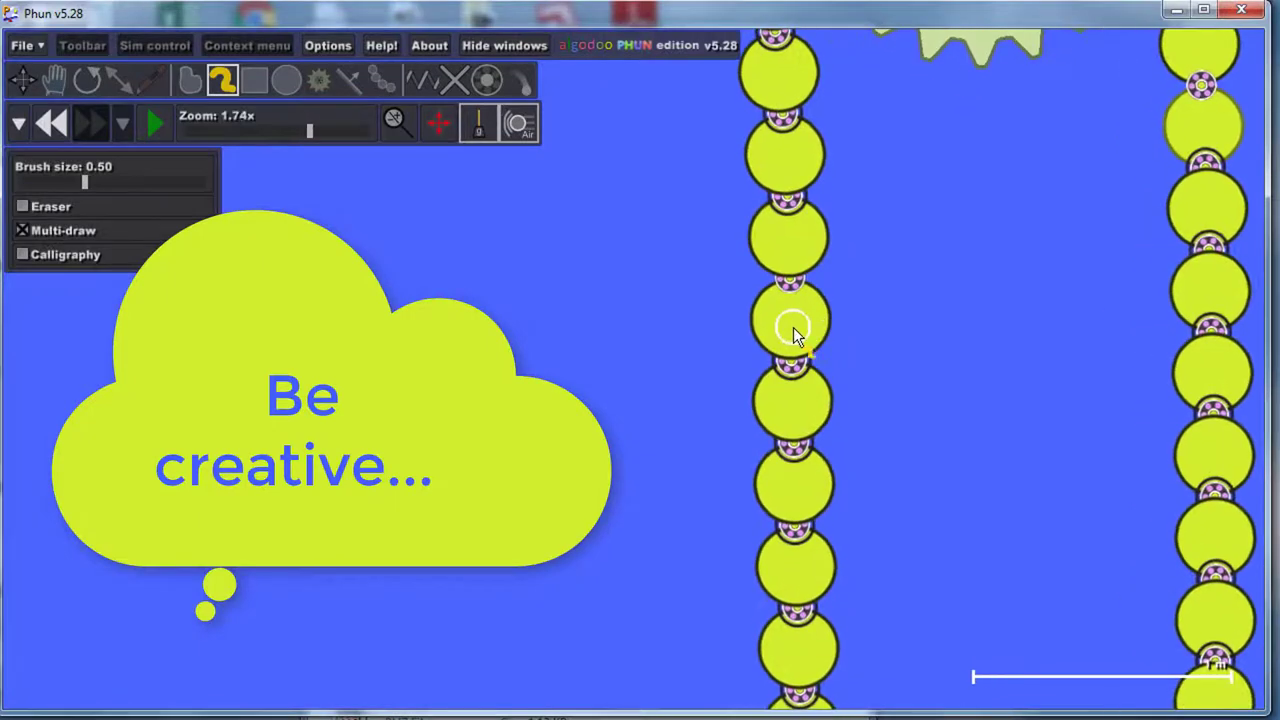
Step: Brush two curved hook arms reaching left from chain links on the loop's left side
drag(788, 325, 688, 336)
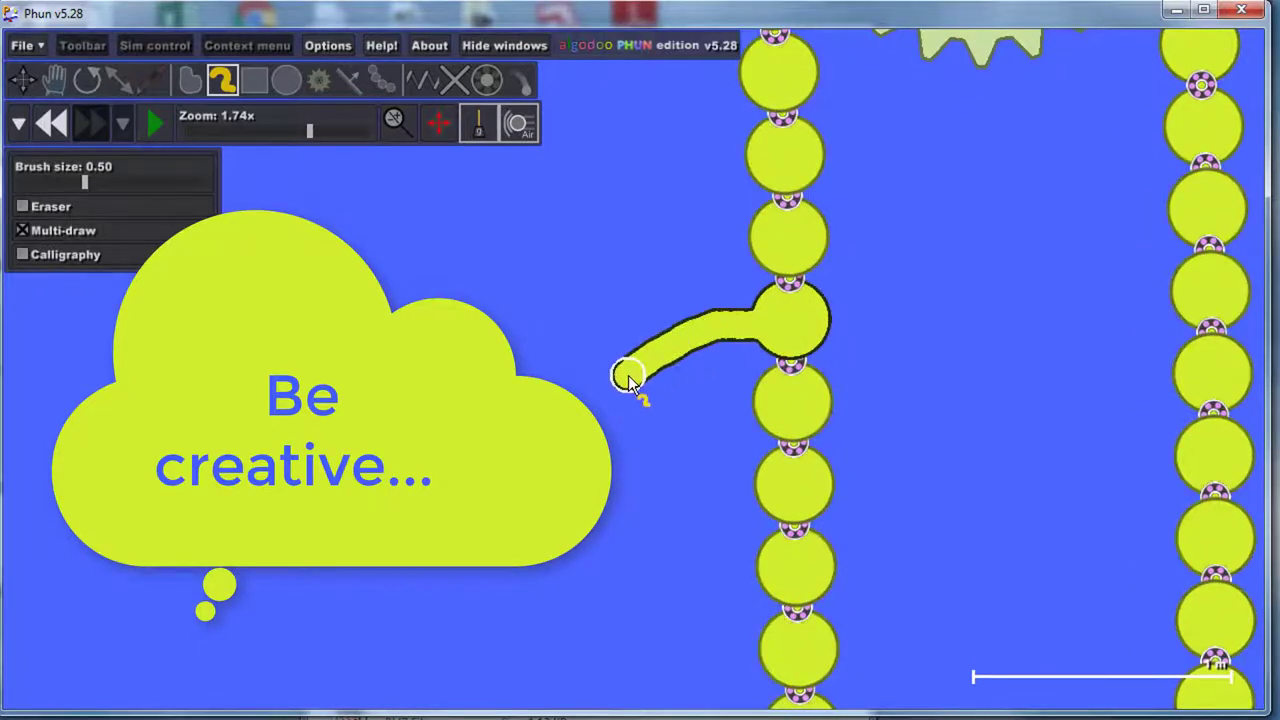
mouse_move(628, 375)
mouse_down()
mouse_move(603, 394)
mouse_move(497, 413)
mouse_move(457, 381)
mouse_move(457, 290)
mouse_up()
scroll(500, 305, down, 5)
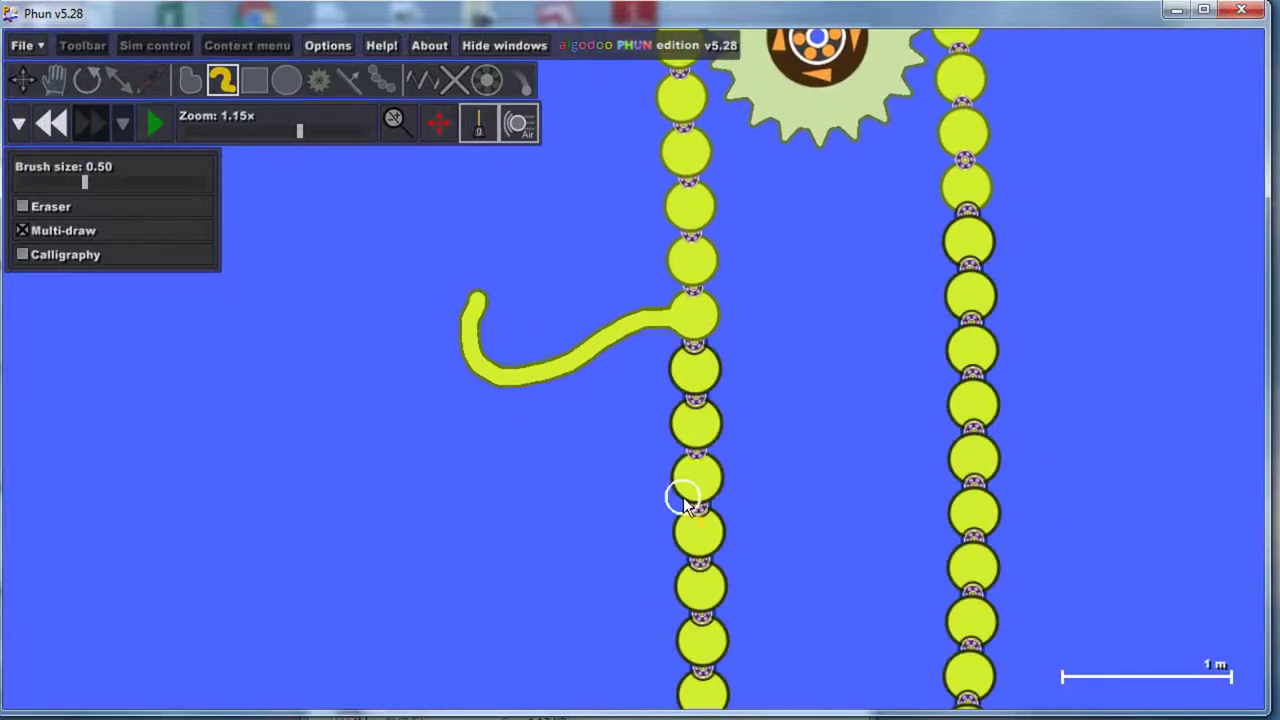
scroll(862, 476, down, 7)
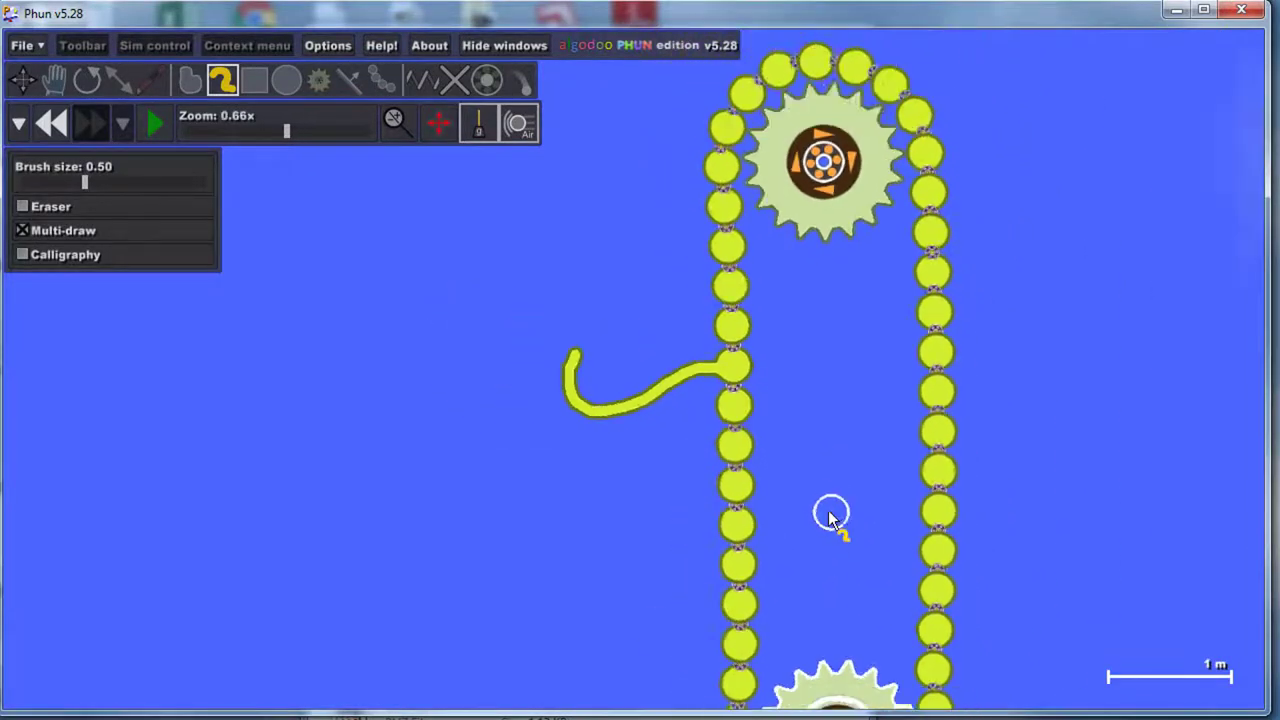
scroll(734, 666, up, 12)
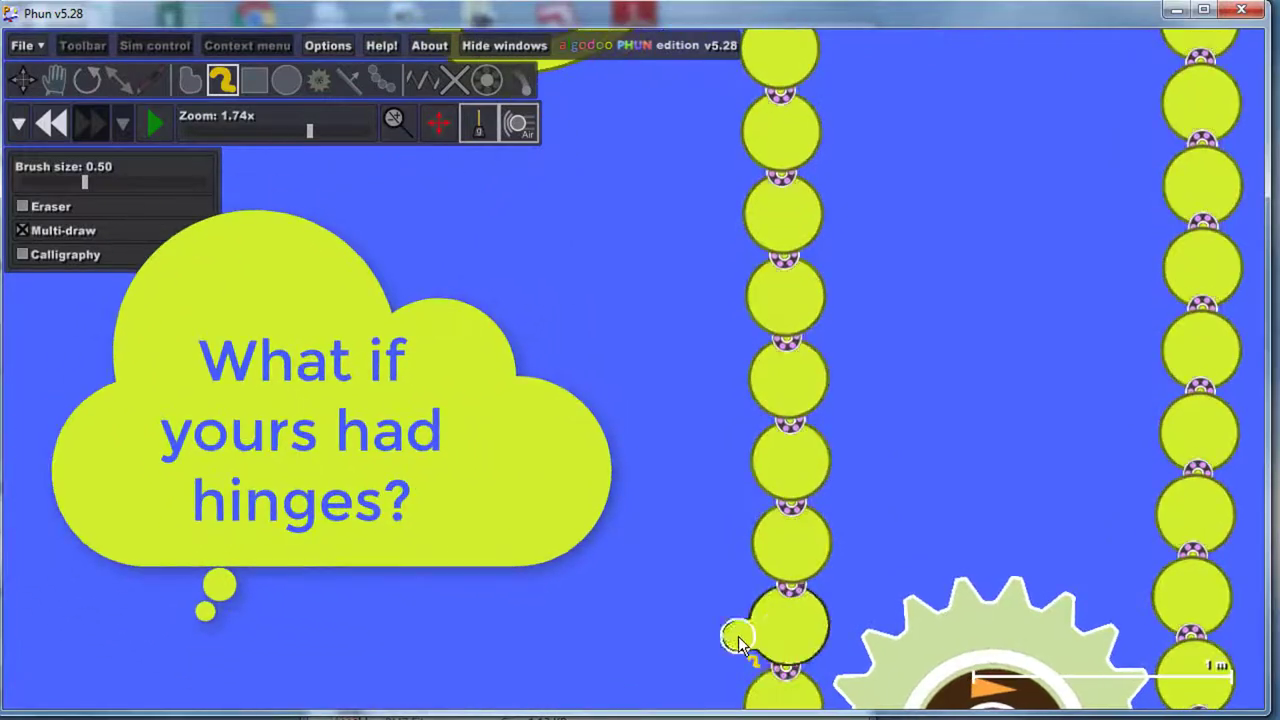
mouse_move(738, 636)
mouse_down()
mouse_move(570, 700)
mouse_move(433, 695)
mouse_move(418, 582)
mouse_up()
scroll(510, 598, down, 5)
scroll(512, 598, down, 5)
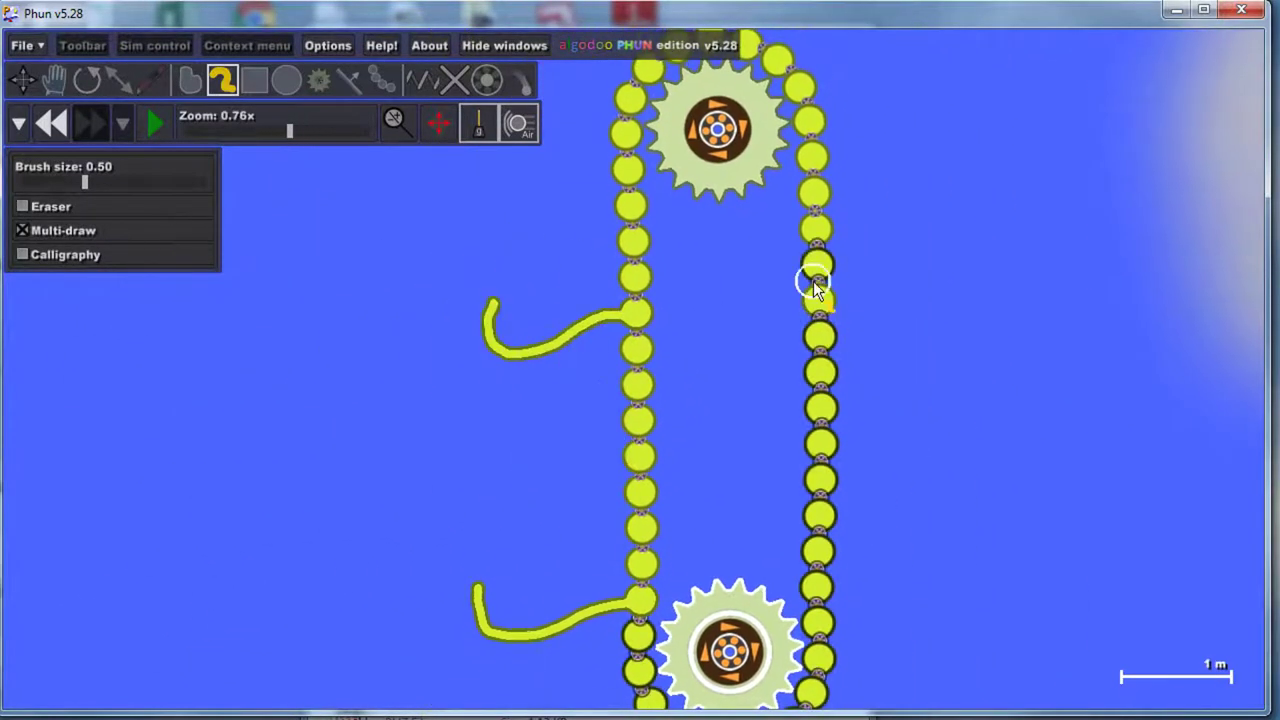
scroll(814, 286, up, 6)
scroll(800, 278, up, 4)
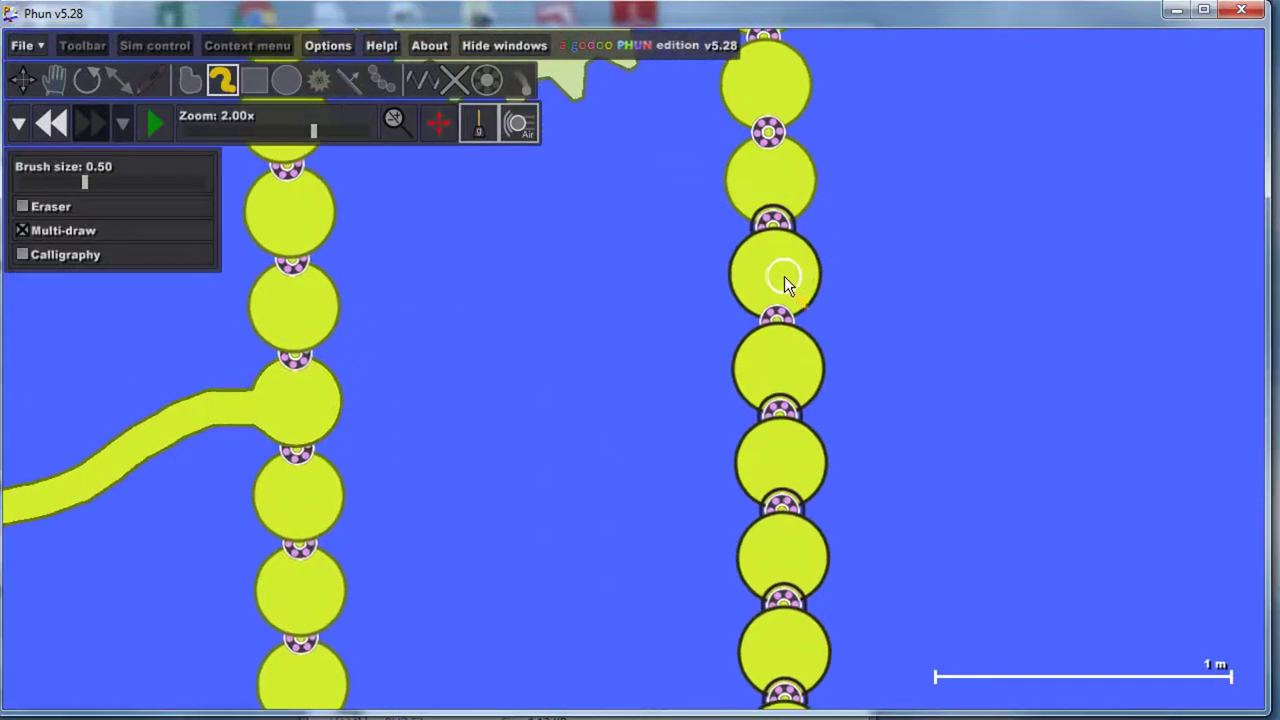
Step: Brush two curved hook arms reaching right from chain links, the upper one curling down
mouse_move(782, 276)
mouse_down()
mouse_move(919, 268)
mouse_move(1058, 202)
mouse_up()
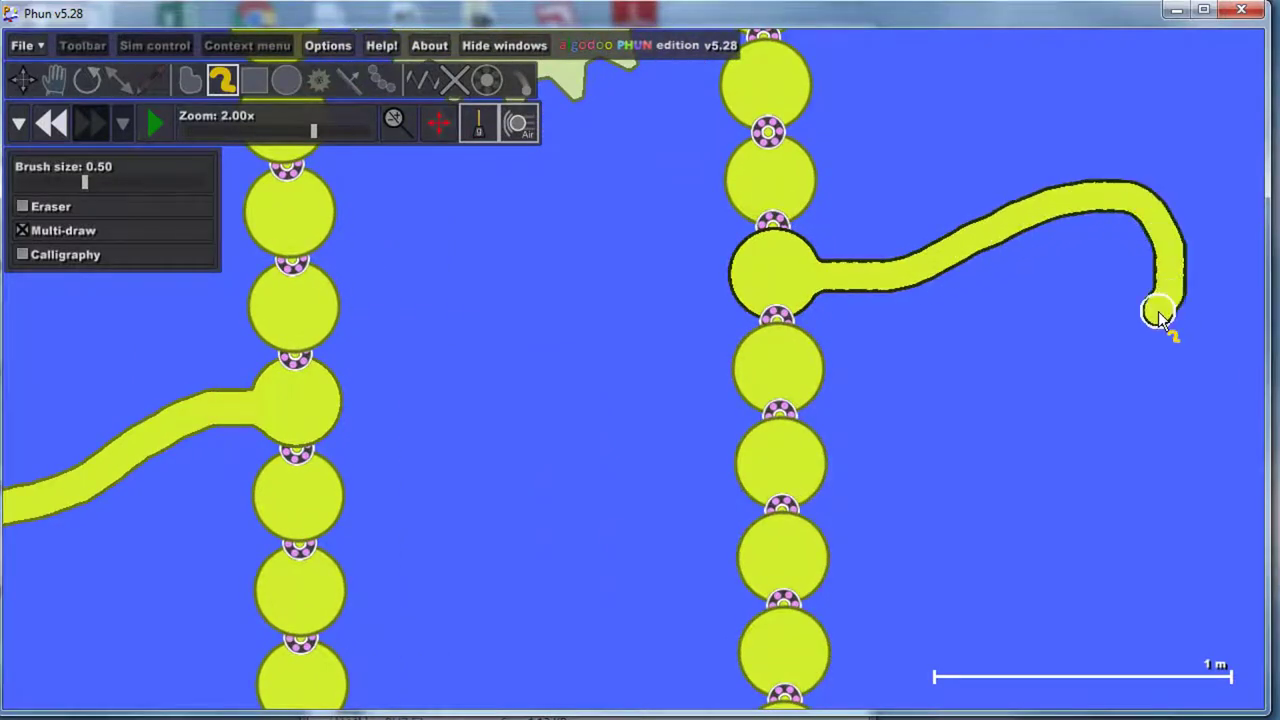
drag(1158, 311, 1158, 313)
scroll(1158, 313, down, 4)
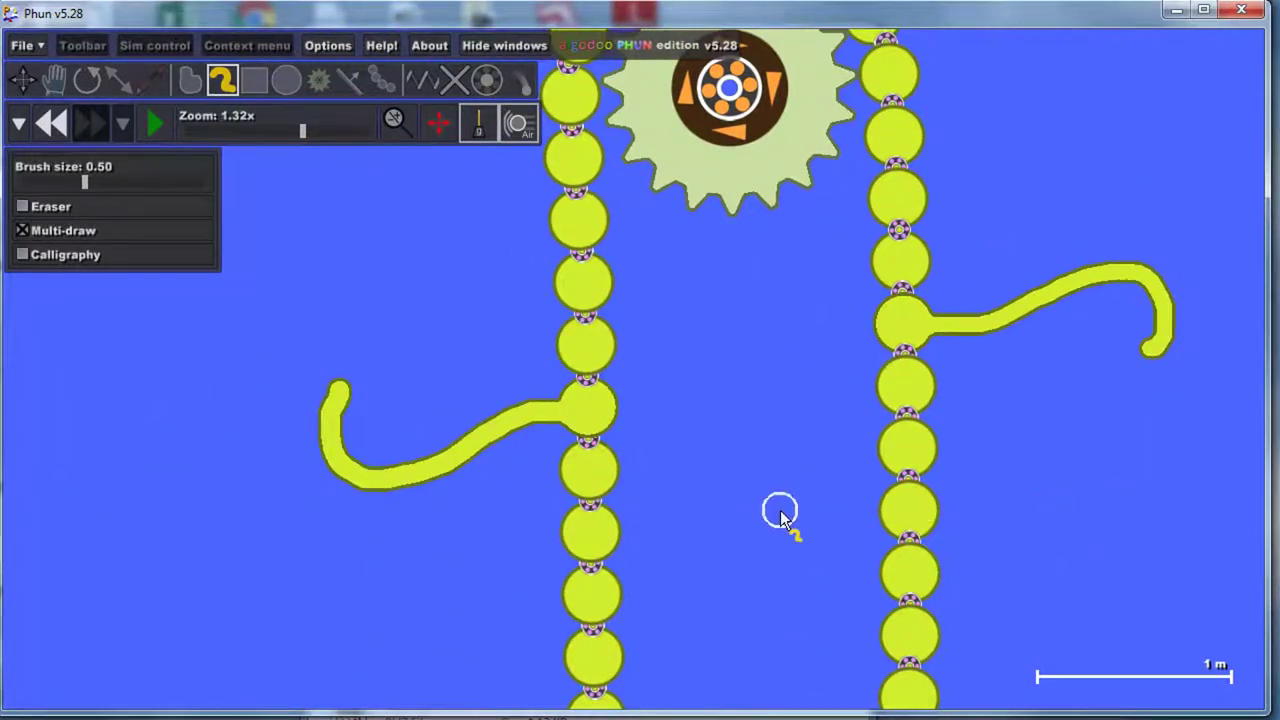
scroll(828, 515, down, 1)
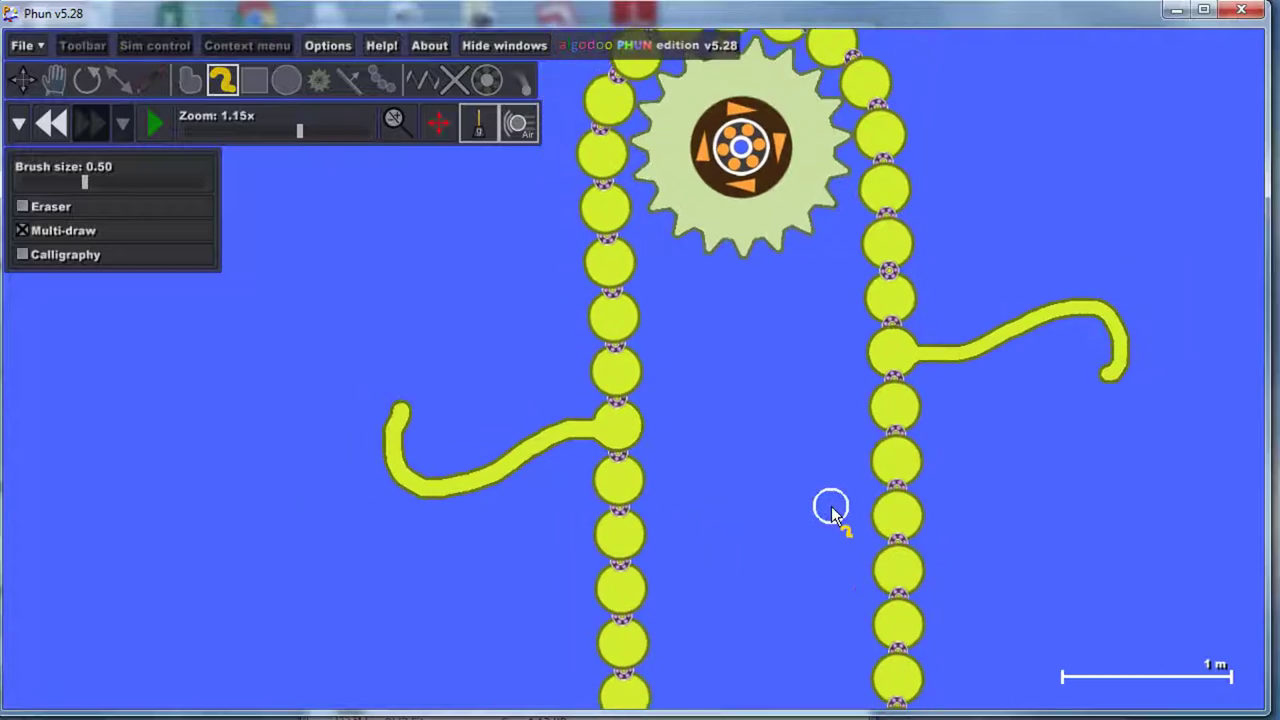
scroll(822, 508, down, 3)
scroll(880, 650, up, 3)
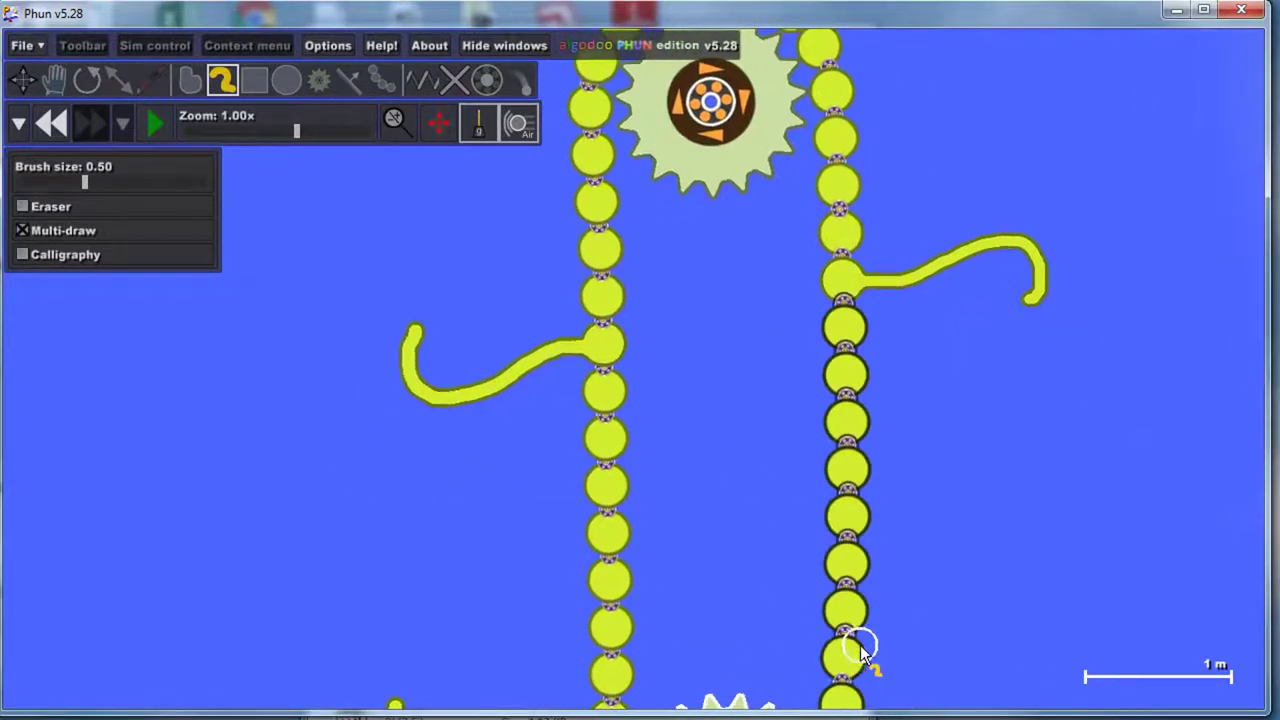
scroll(854, 614, up, 3)
mouse_move(842, 608)
mouse_down()
mouse_move(973, 606)
mouse_move(1058, 571)
mouse_move(1175, 580)
mouse_move(1191, 669)
mouse_move(1143, 686)
mouse_up()
scroll(1040, 585, down, 2)
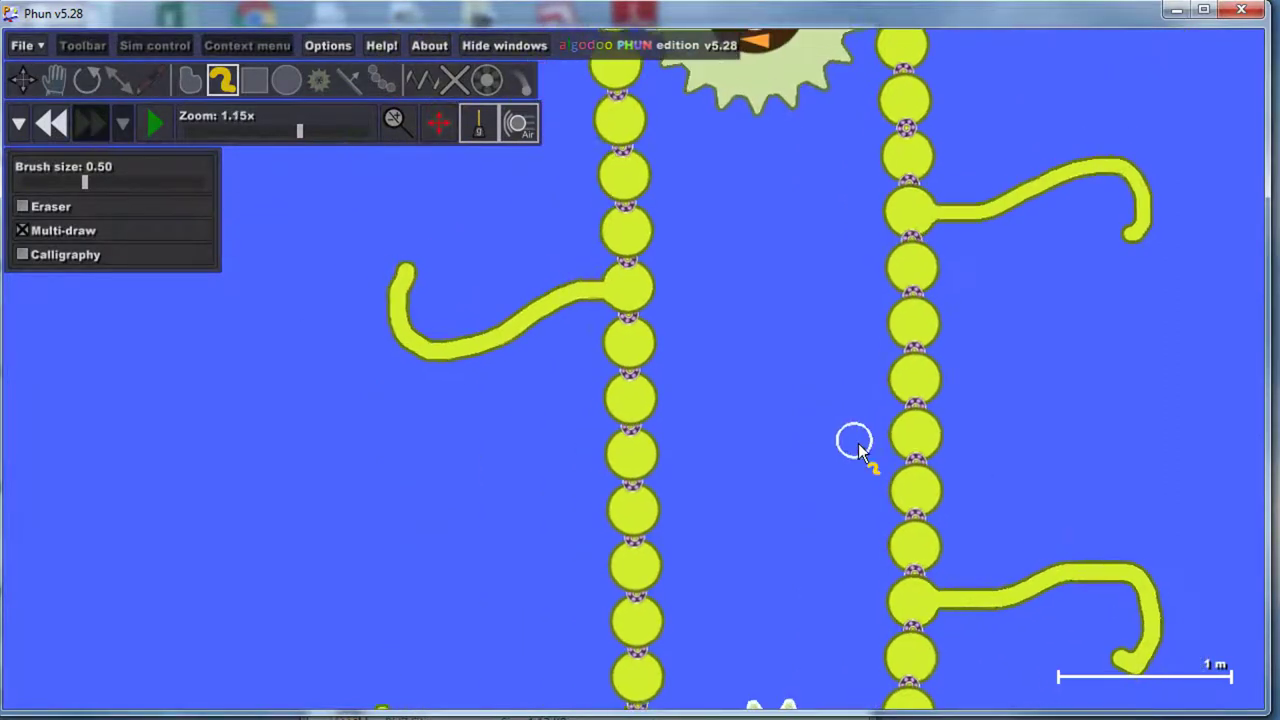
scroll(855, 445, down, 4)
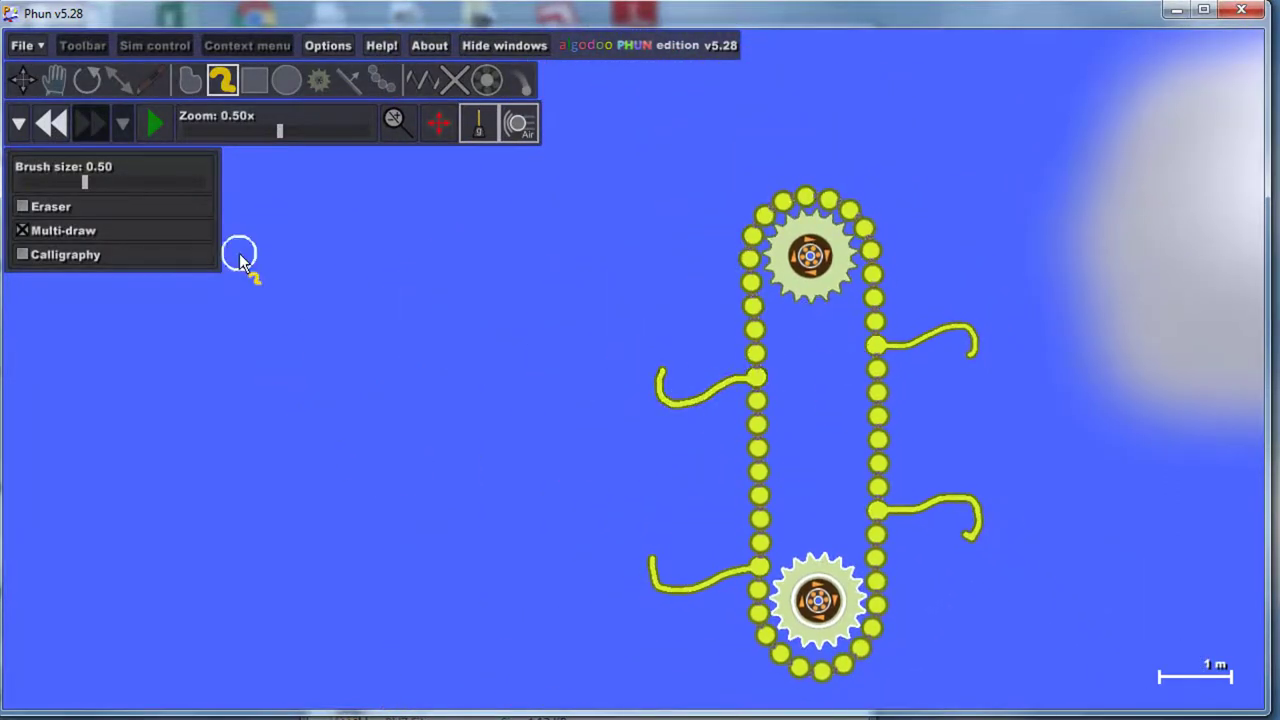
Step: Run the simulation briefly to watch the four hooks circulate around the gears, then pause
click(145, 125)
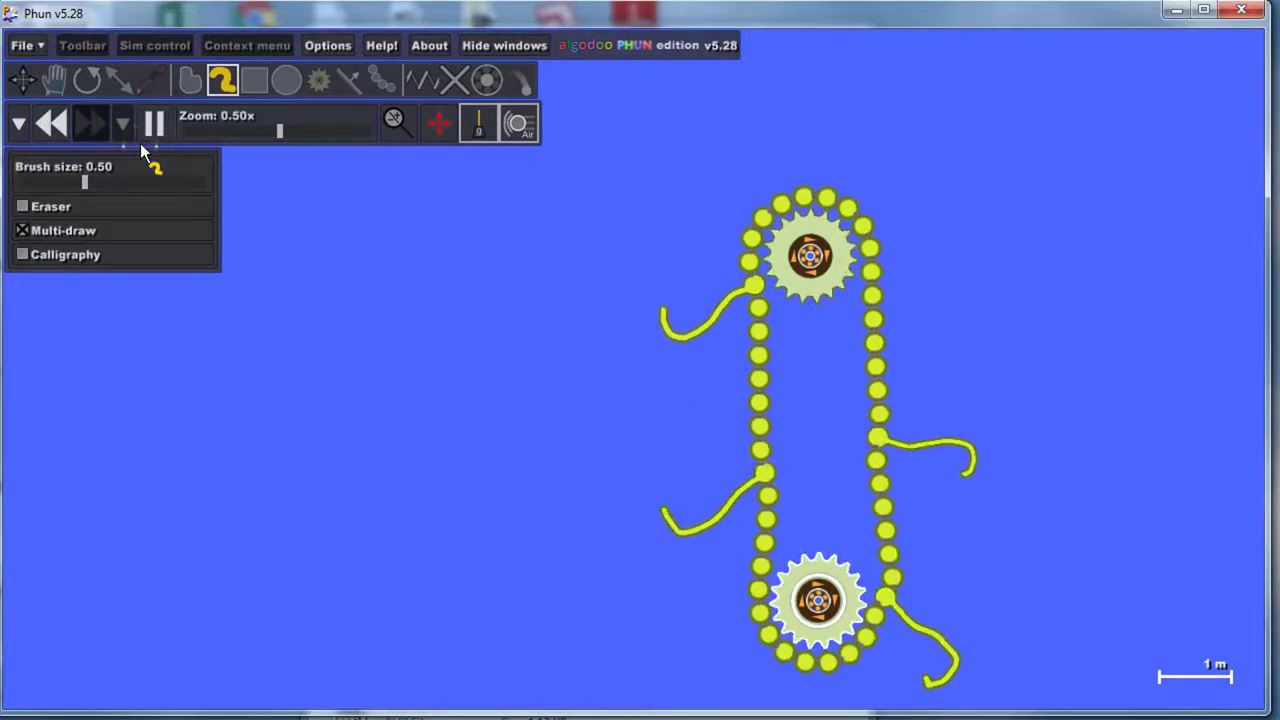
scroll(157, 234, down, 2)
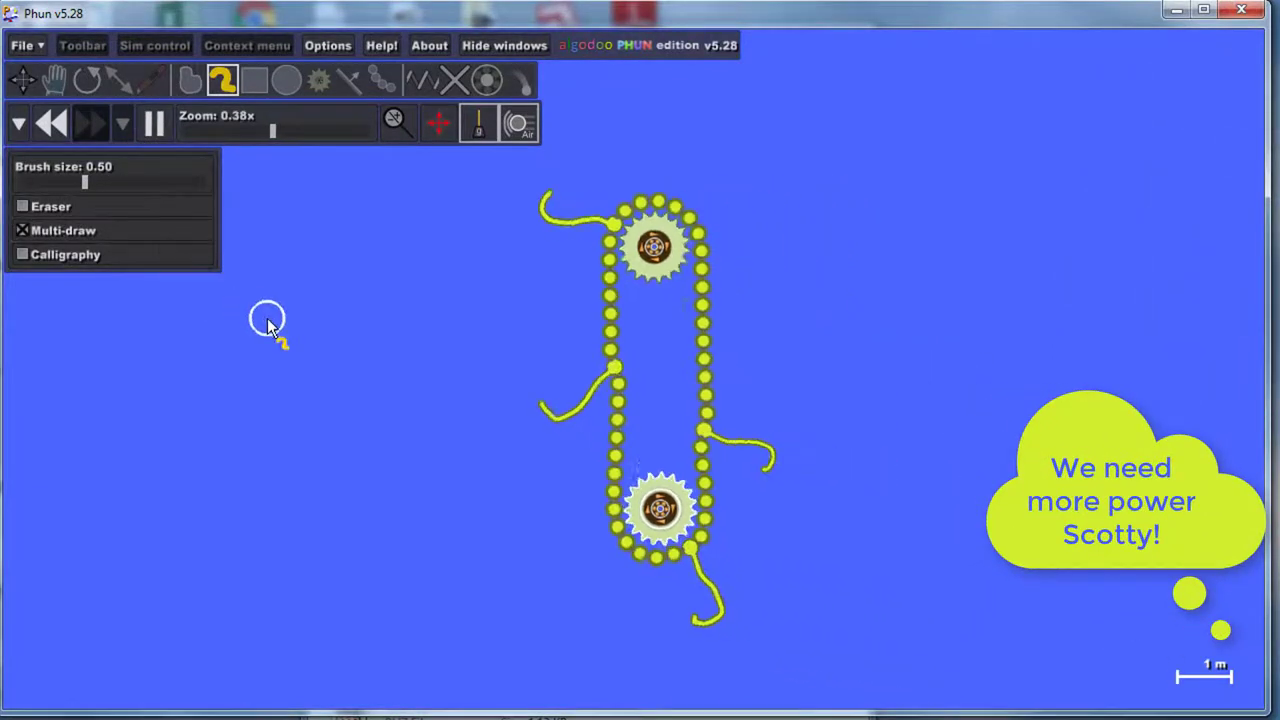
click(153, 122)
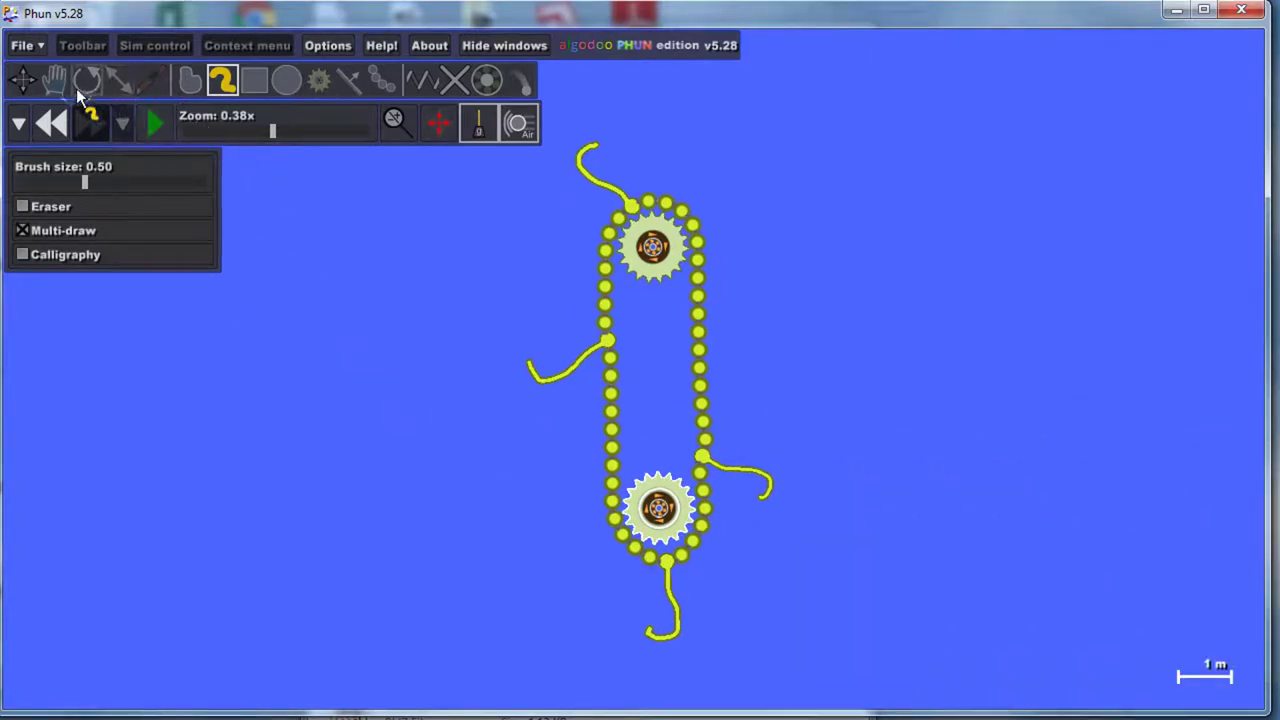
click(255, 82)
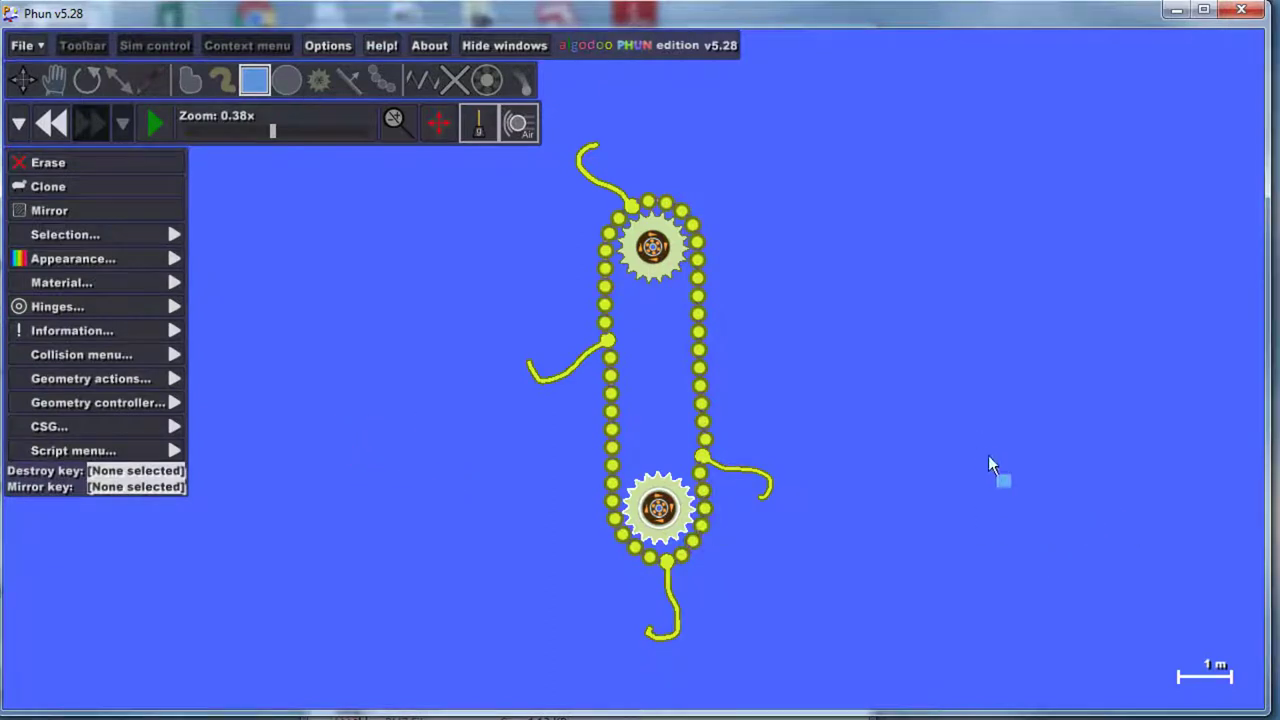
Step: Draw a long thin green plank left of the chain and rotate it into a downward slope
mouse_move(378, 425)
mouse_down()
mouse_move(517, 453)
mouse_move(552, 437)
mouse_move(524, 451)
mouse_move(572, 508)
mouse_up()
key(m)
key(b)
key(r)
key(b)
scroll(555, 498, up, 3)
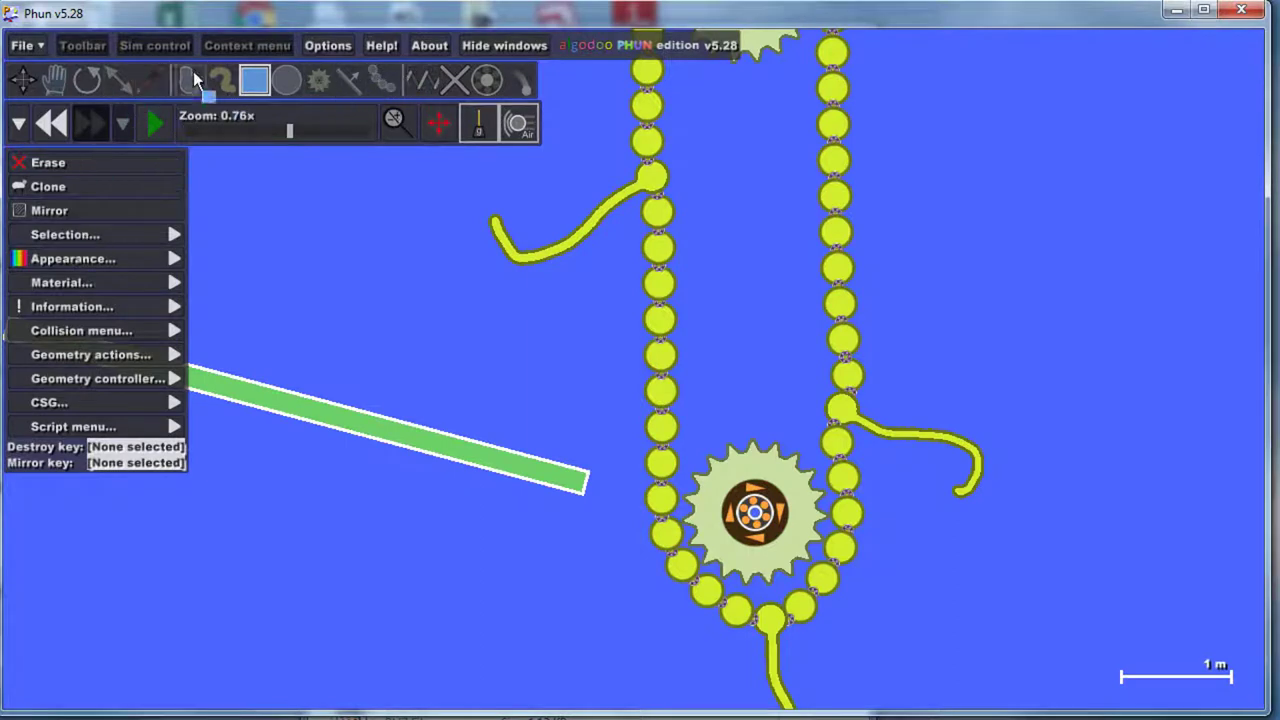
Step: Brush a small upturned lip at the ramp's lower end
click(224, 79)
scroll(590, 448, up, 1)
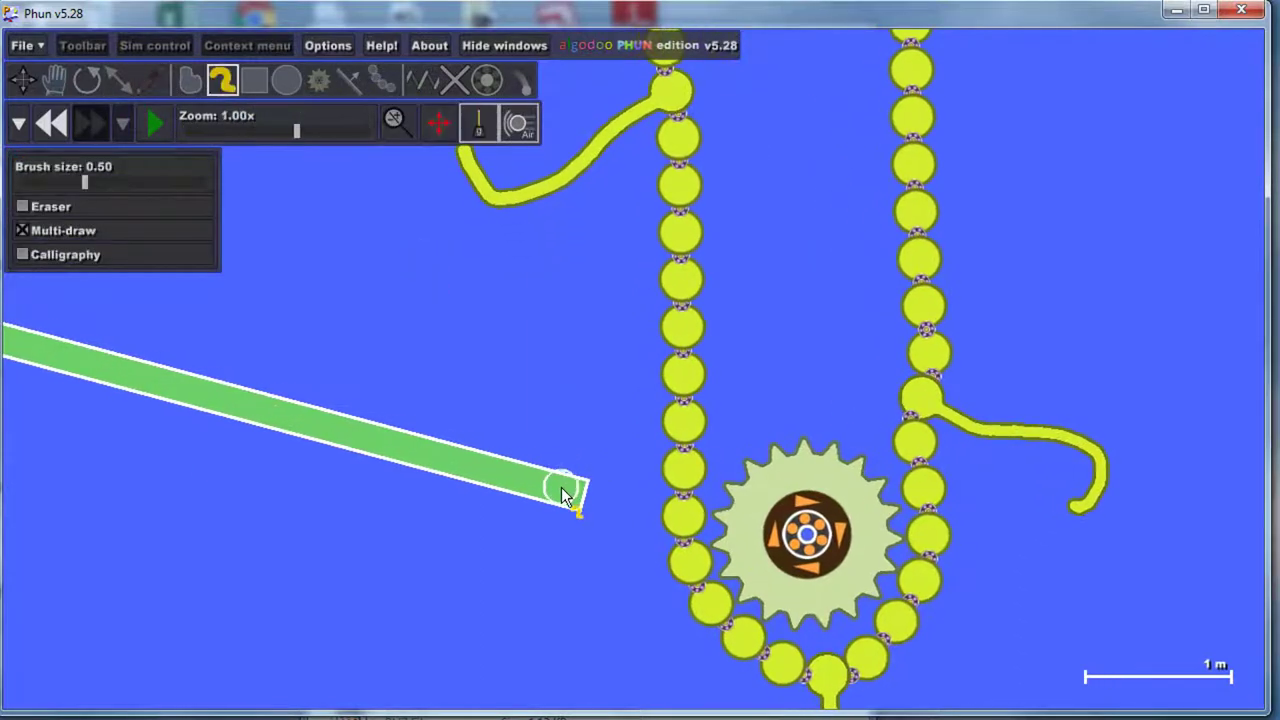
right_click(566, 490)
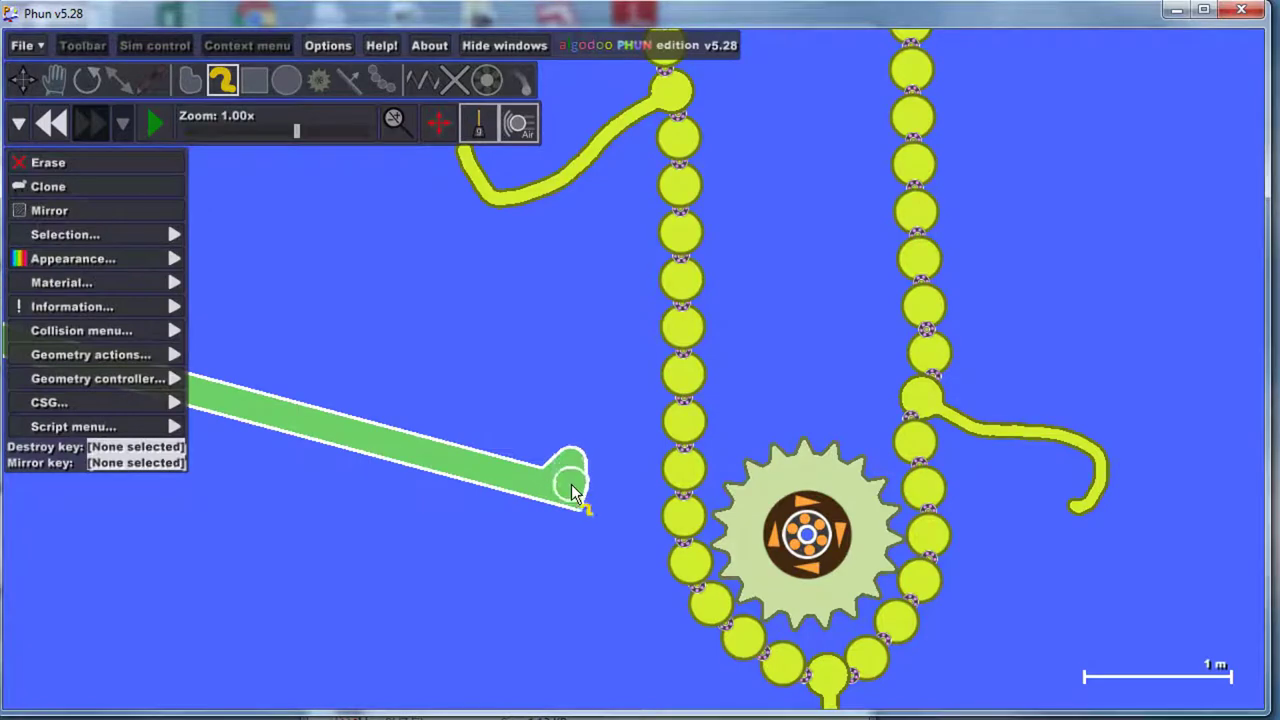
scroll(500, 520, down, 3)
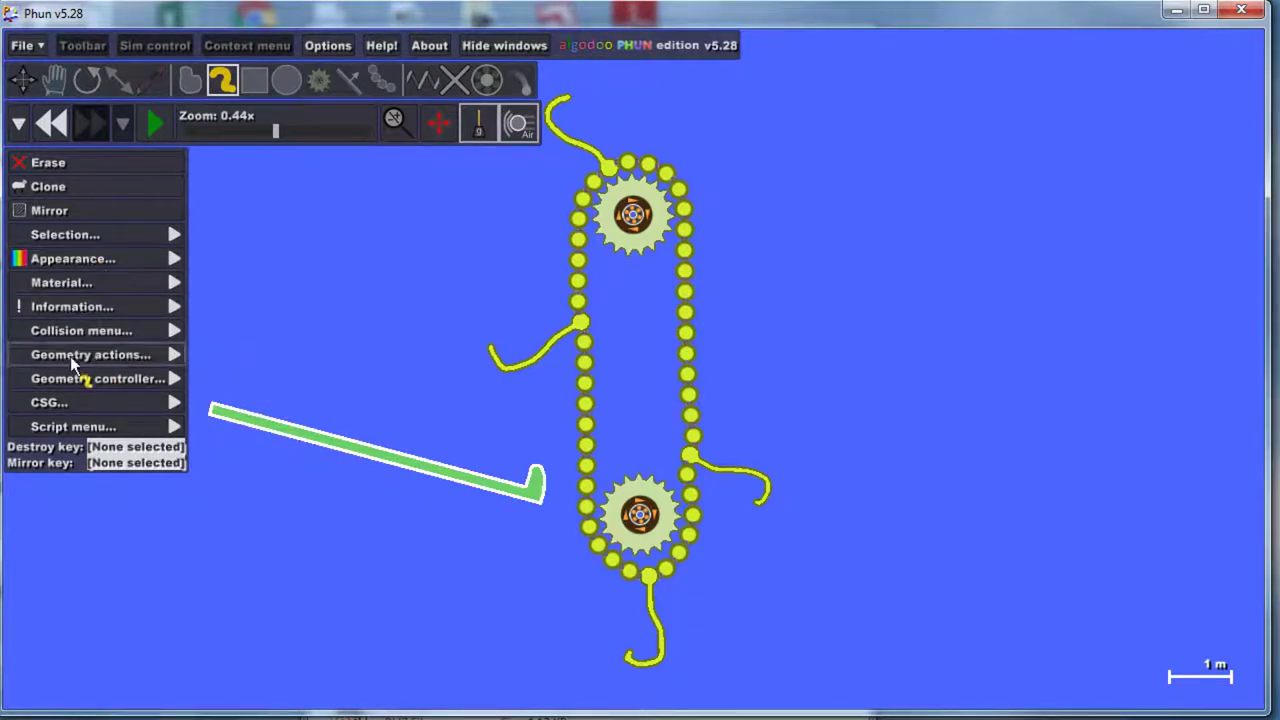
Step: Move the ramp from collision group A to collision group B
mouse_move(104, 329)
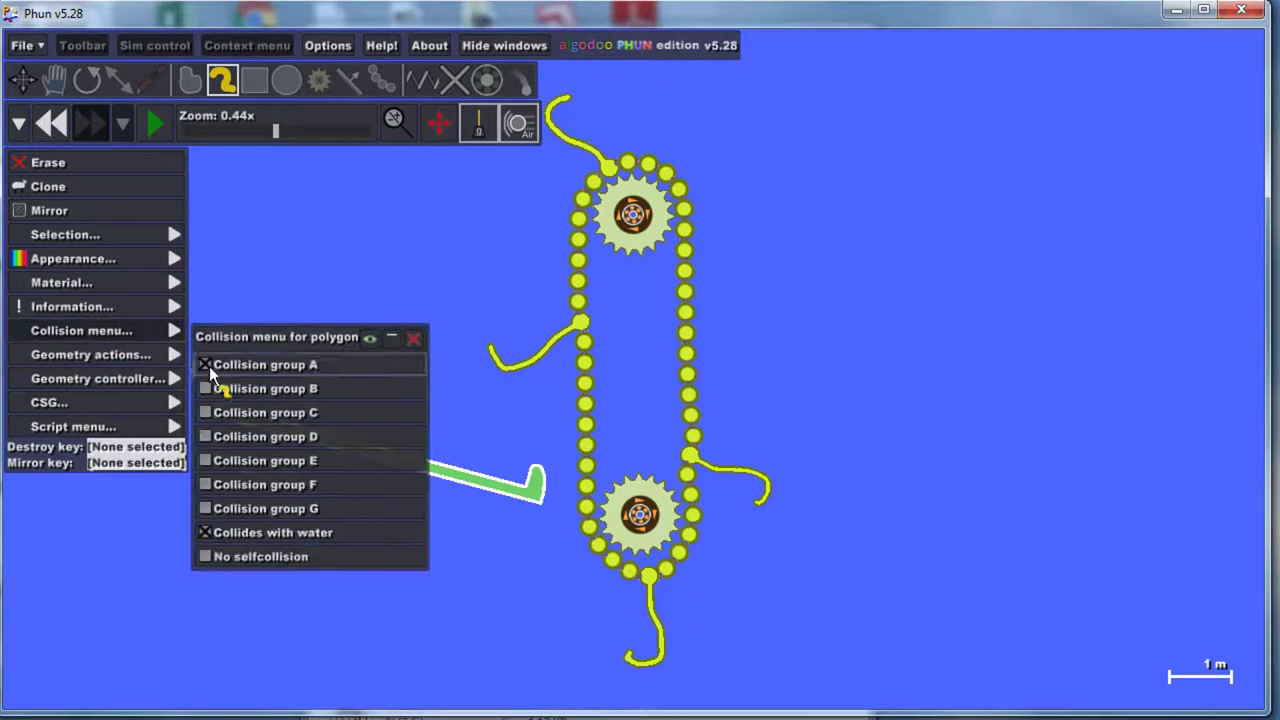
click(208, 366)
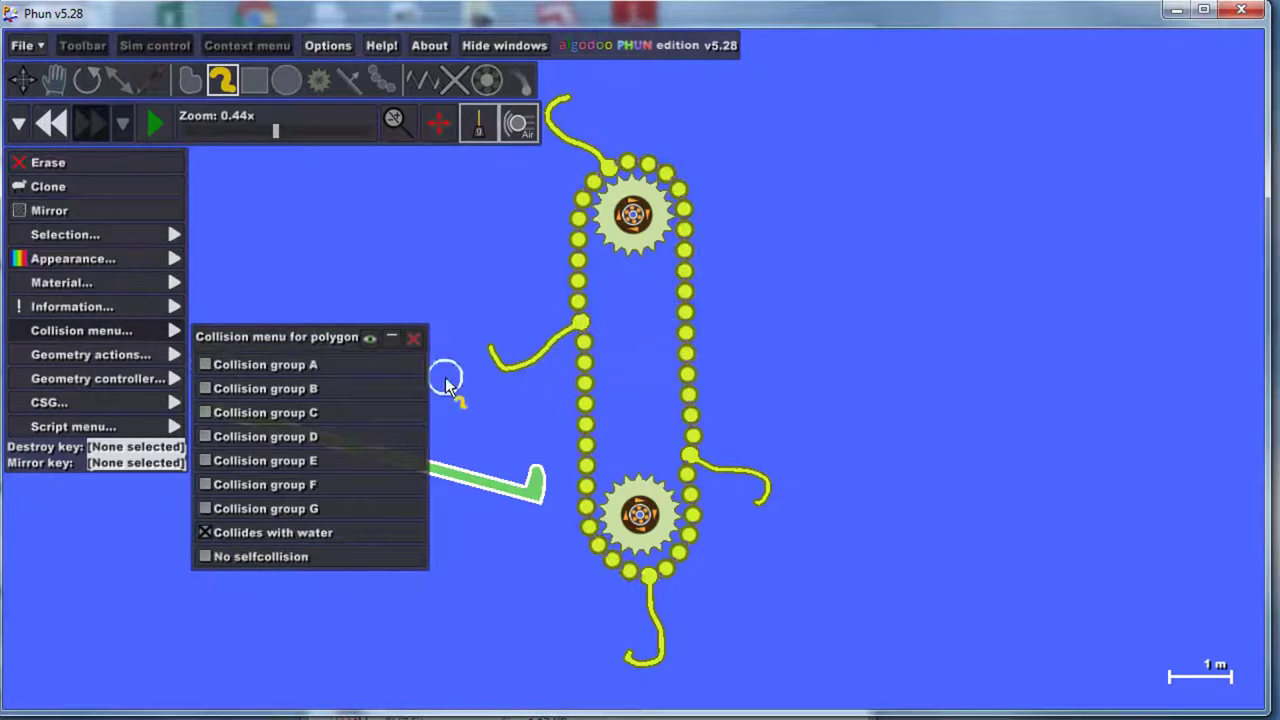
click(232, 388)
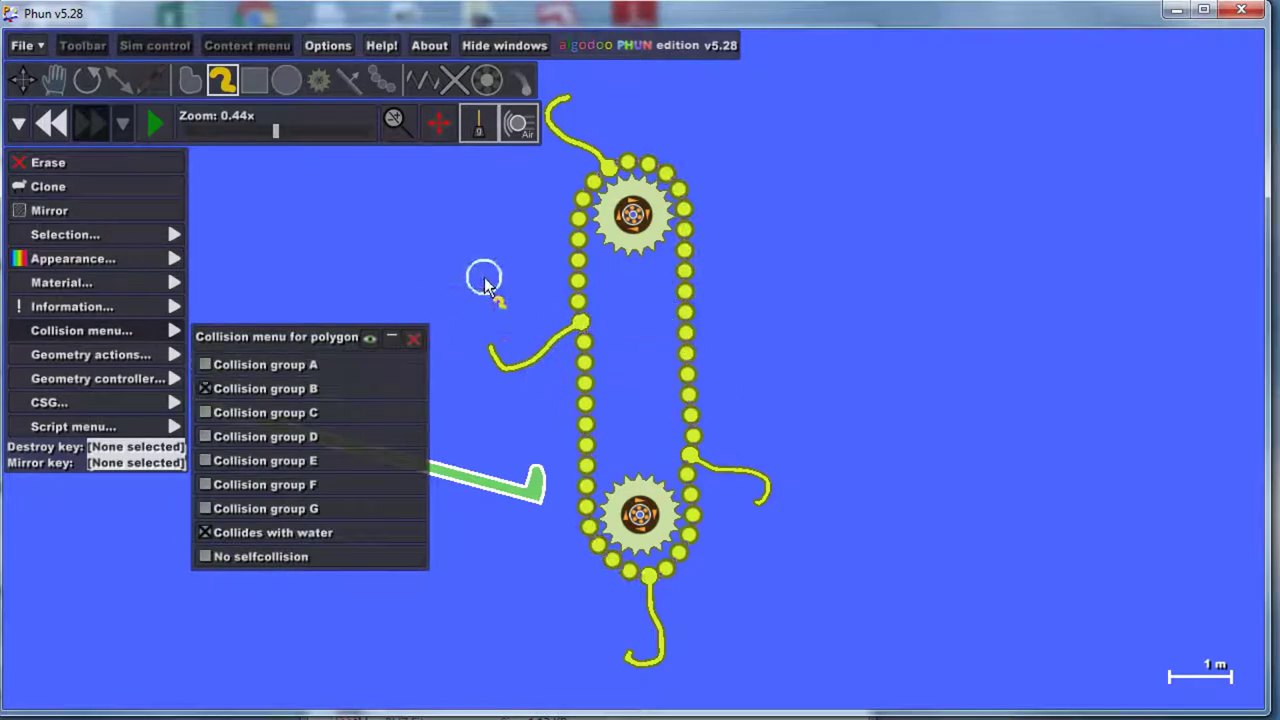
click(414, 341)
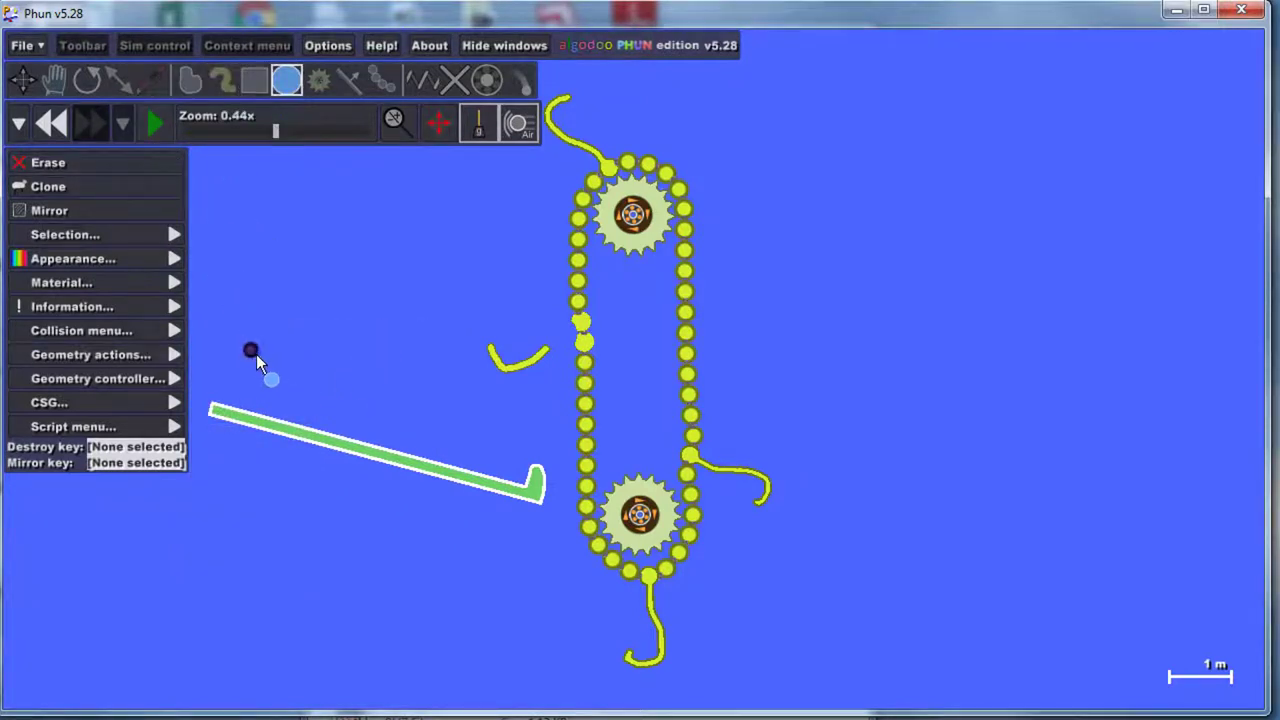
scroll(257, 356, up, 5)
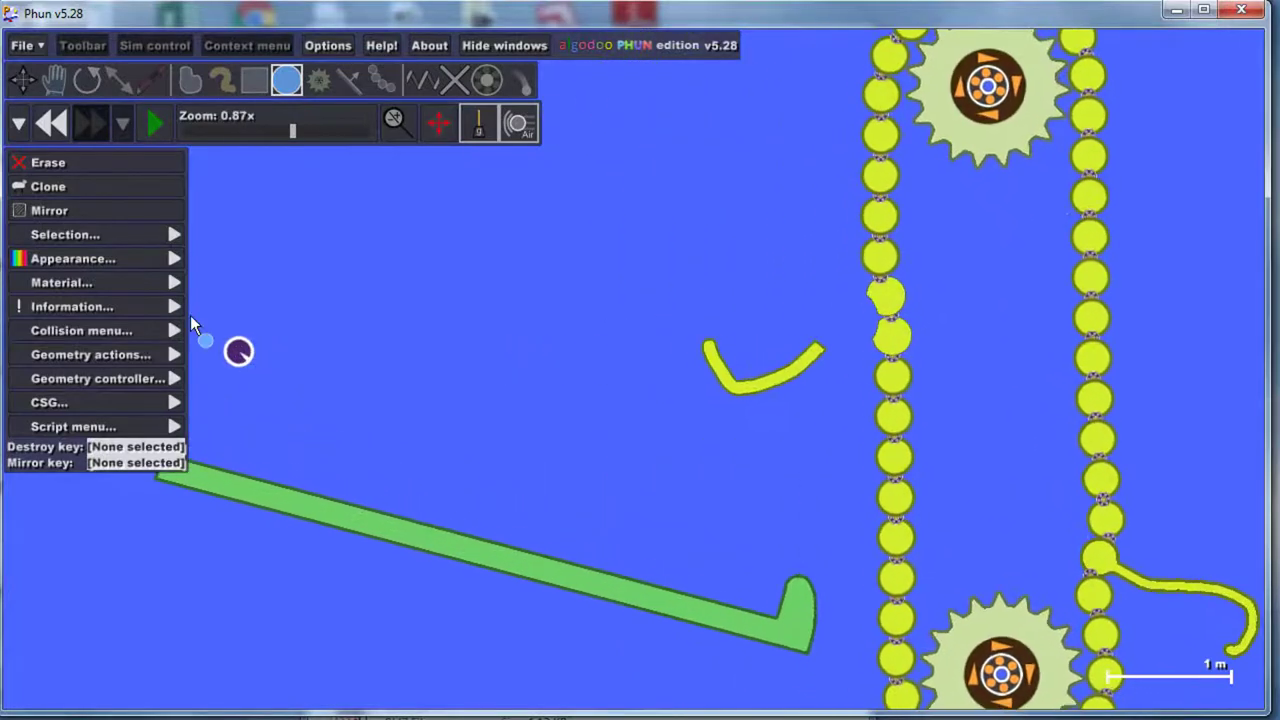
click(94, 284)
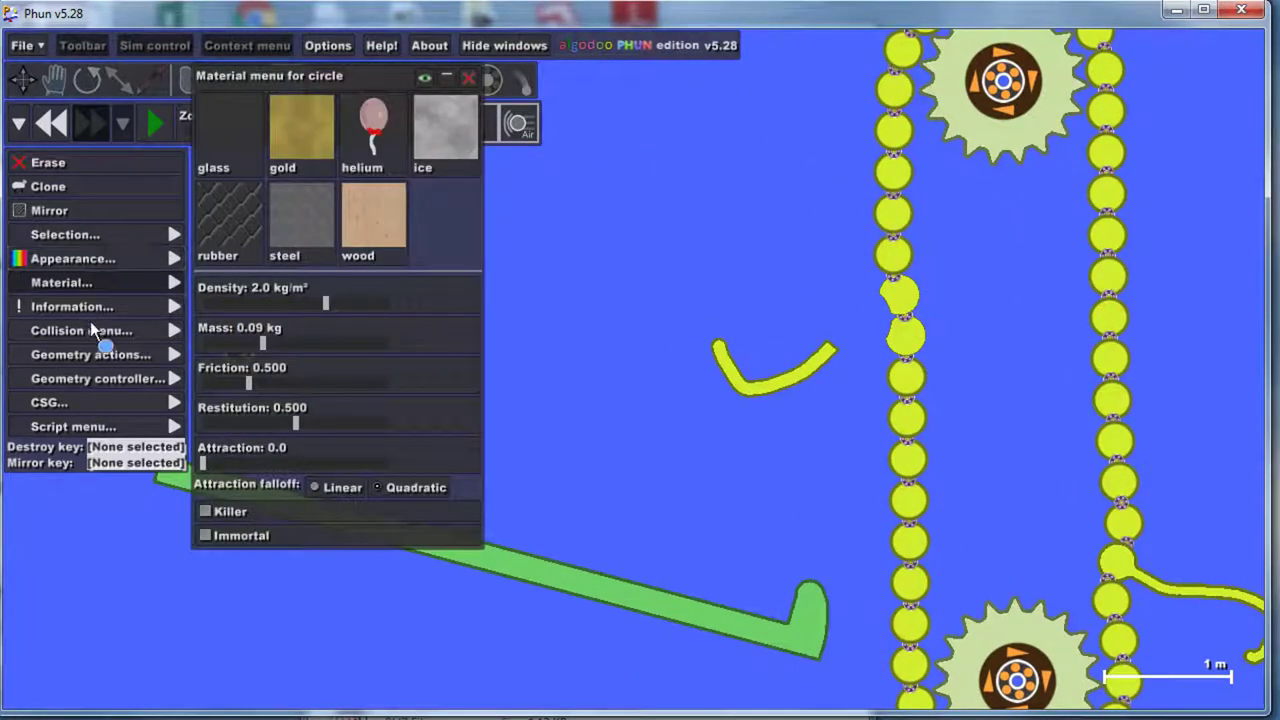
click(92, 330)
click(215, 388)
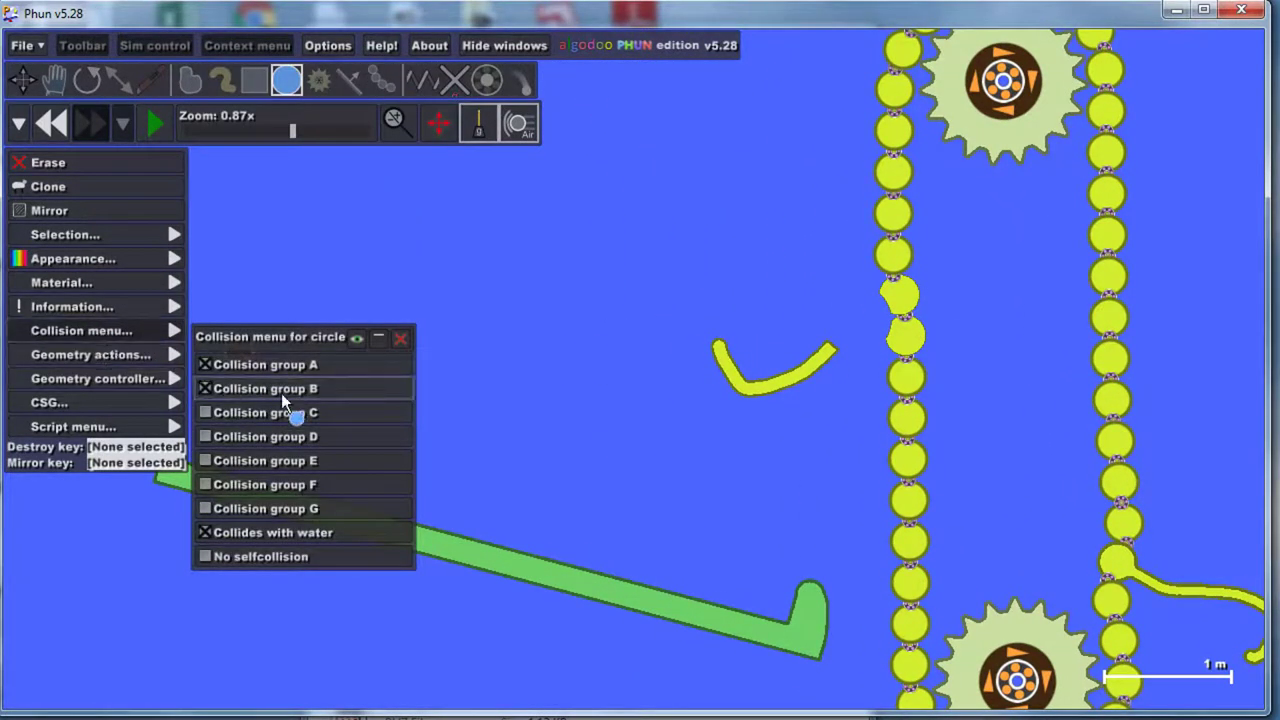
scroll(378, 387, down, 8)
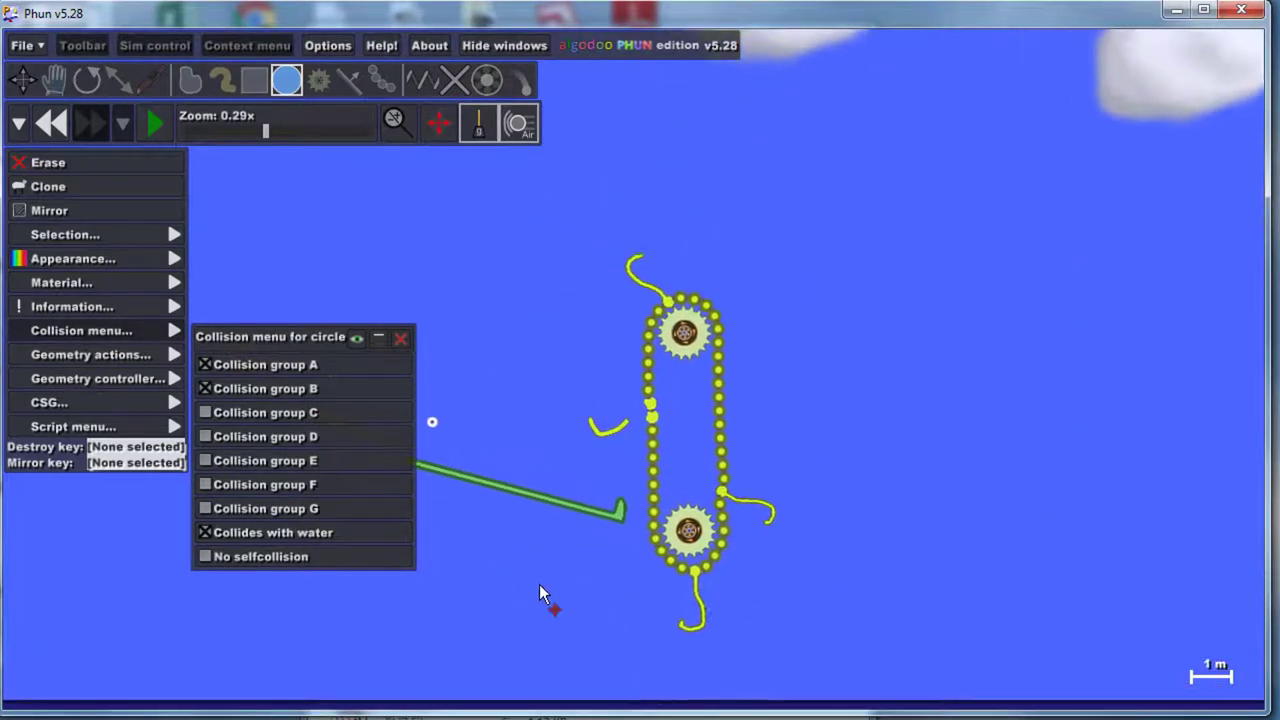
scroll(610, 442, up, 8)
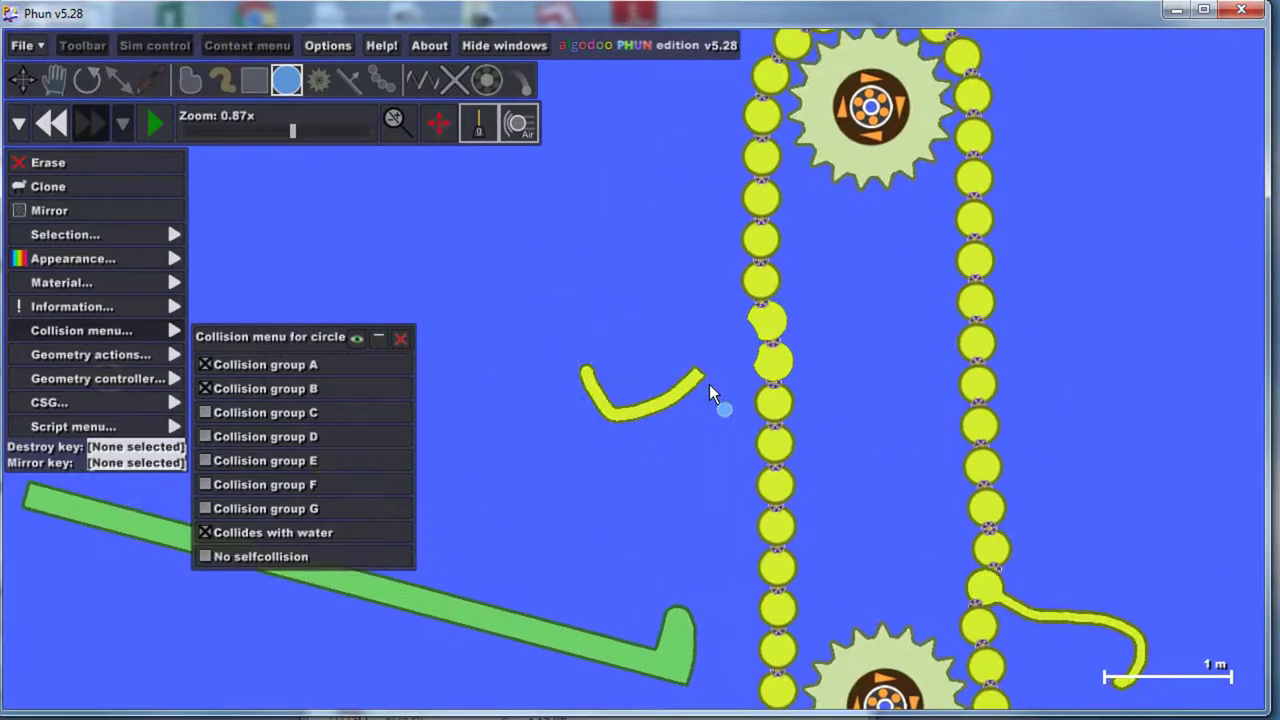
click(47, 123)
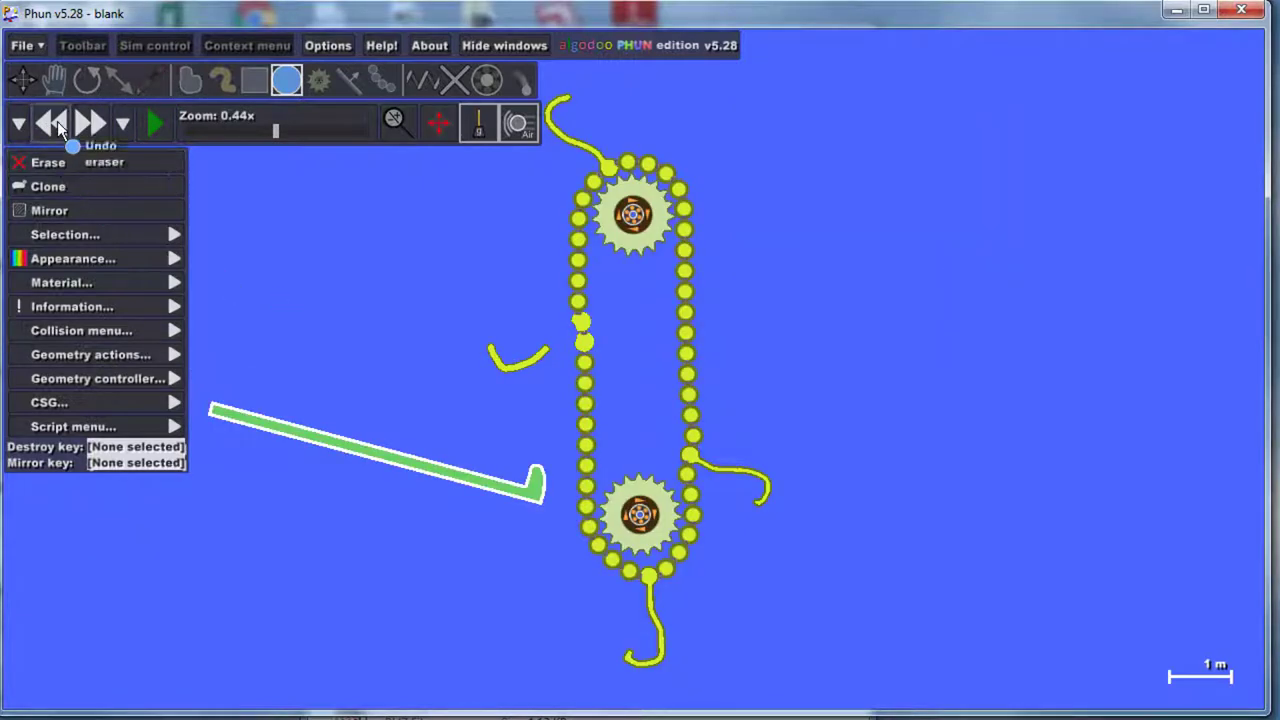
Step: Brush another hook arm leftward from a left chain link
scroll(308, 200, down, 1)
scroll(697, 397, up, 2)
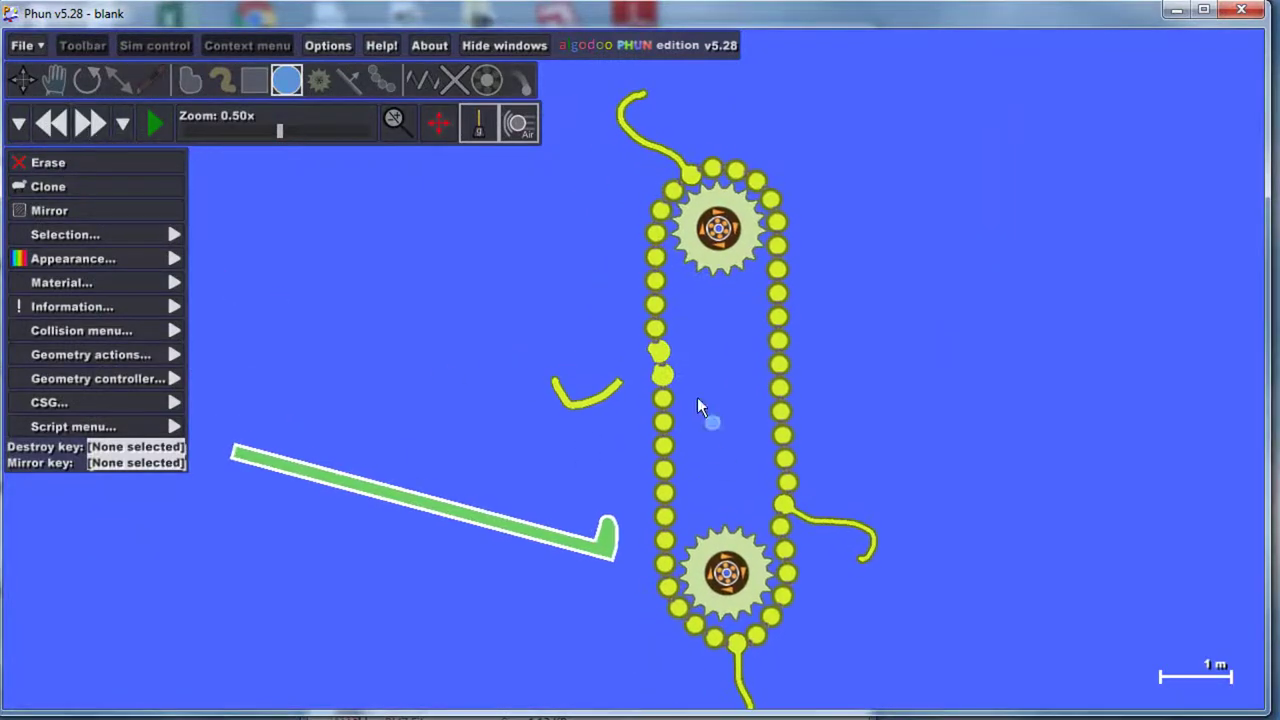
click(222, 80)
scroll(466, 343, up, 4)
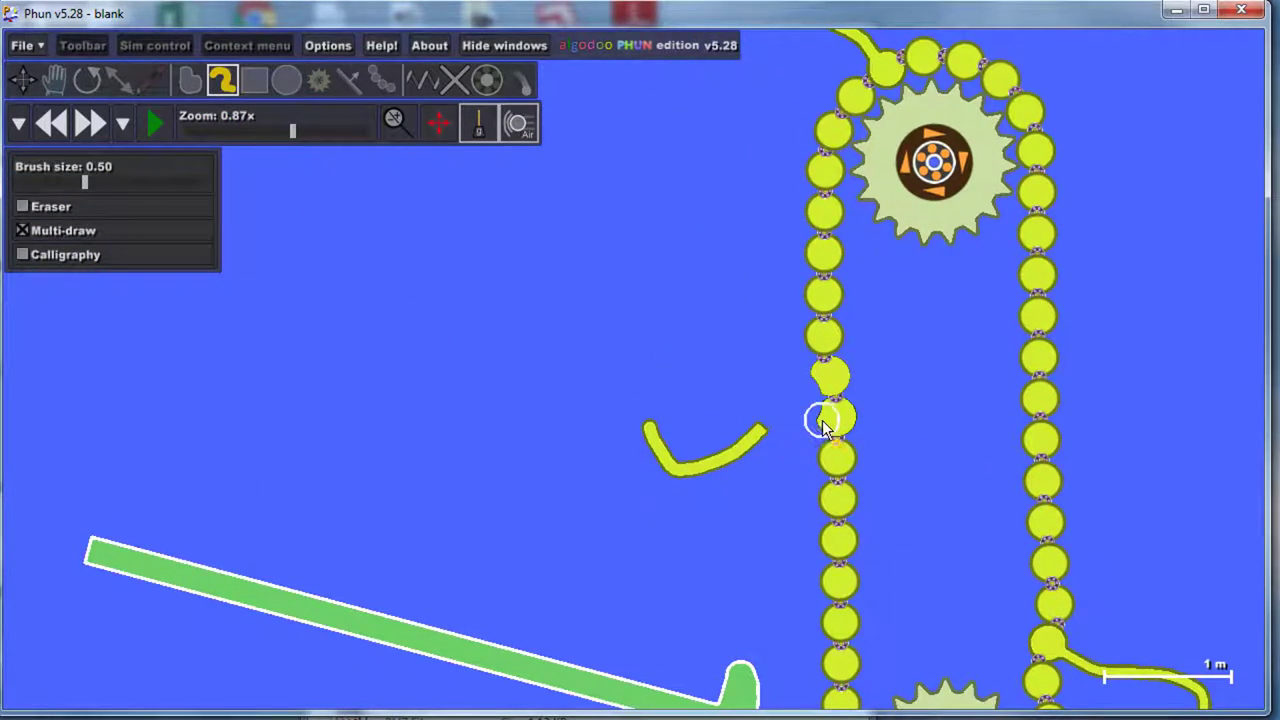
scroll(822, 425, up, 5)
mouse_move(816, 408)
mouse_down()
mouse_move(756, 404)
mouse_move(697, 422)
mouse_up()
scroll(694, 426, down, 3)
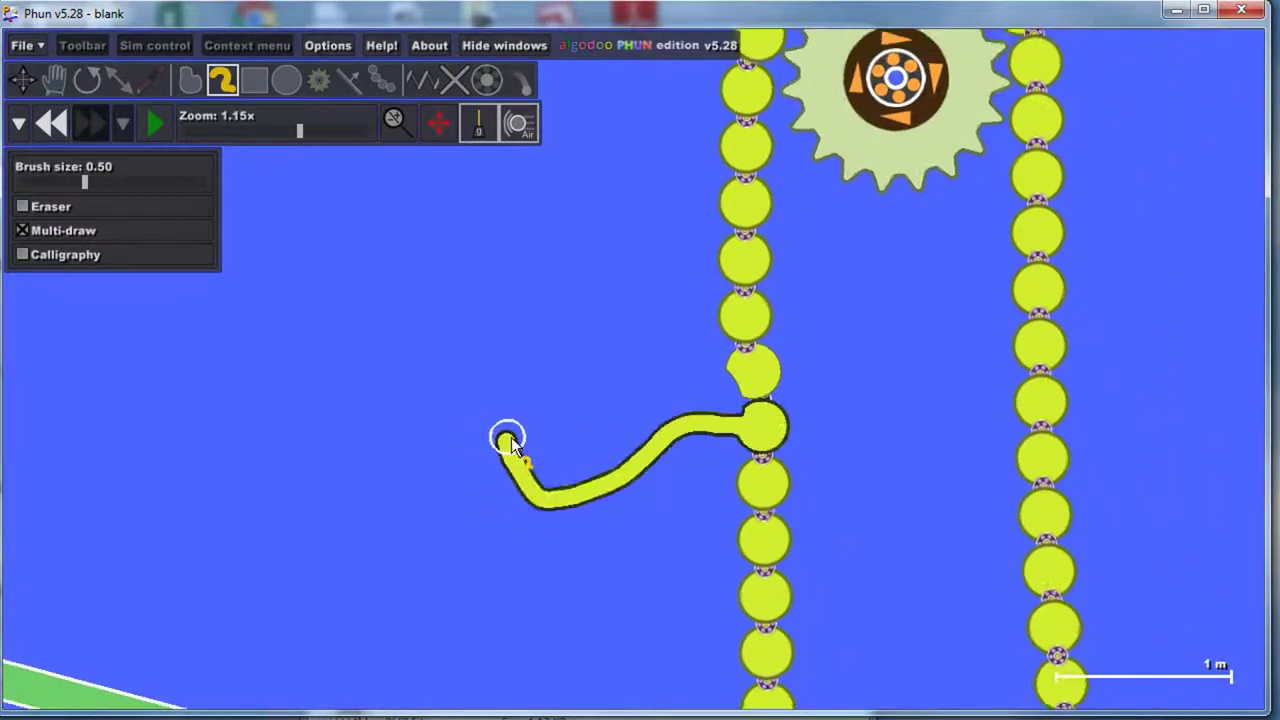
scroll(507, 440, down, 4)
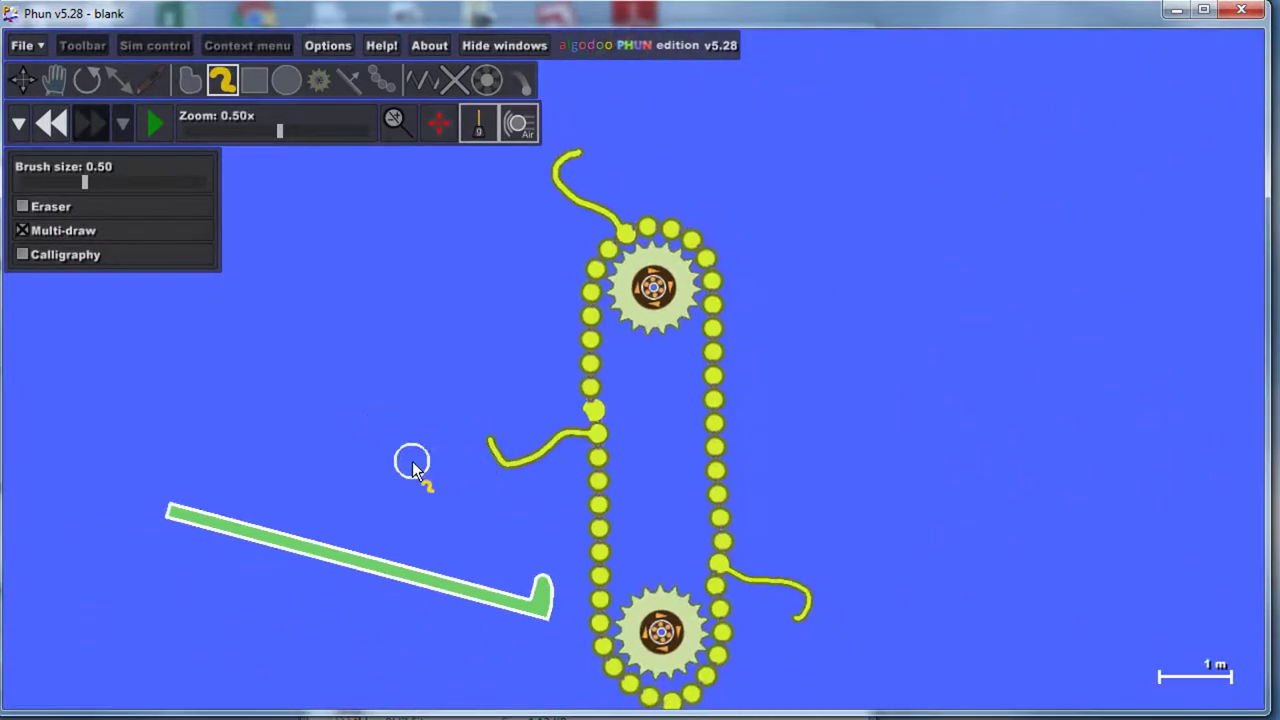
scroll(266, 434, down, 3)
scroll(266, 437, up, 2)
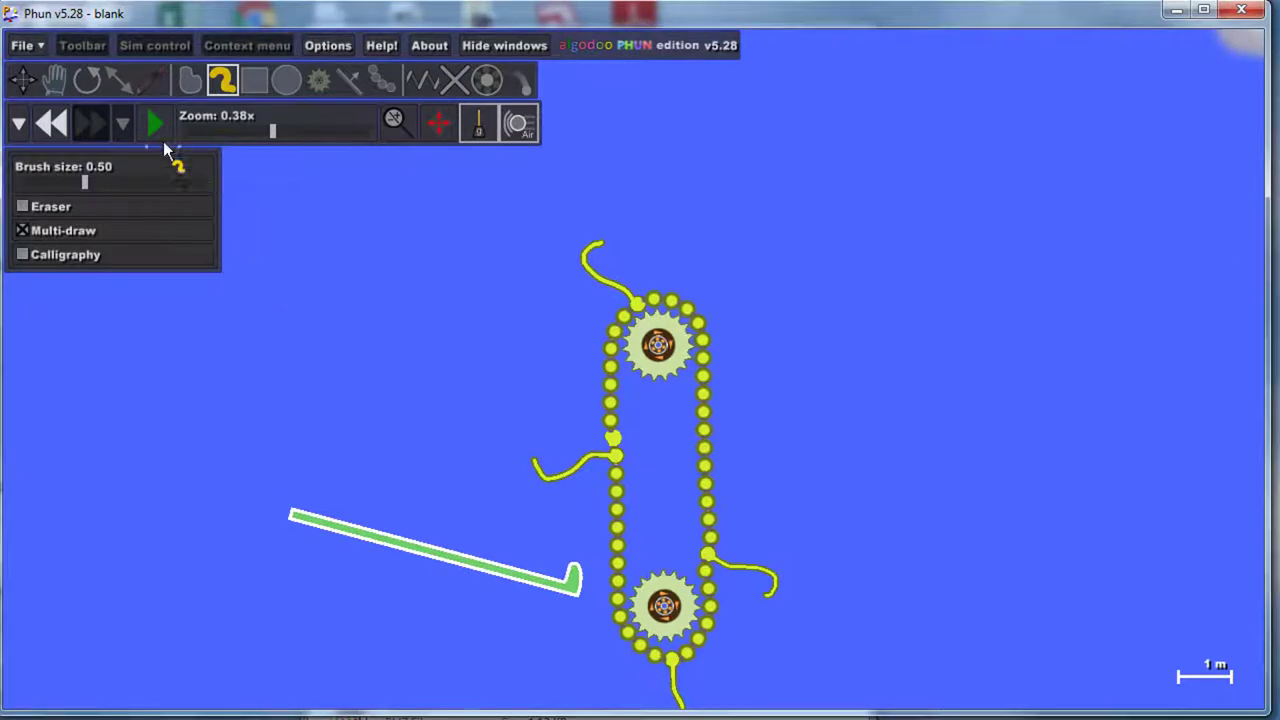
Step: Place a small orange ball above the ramp, add it to collision group B, and run the simulation
click(286, 80)
click(322, 510)
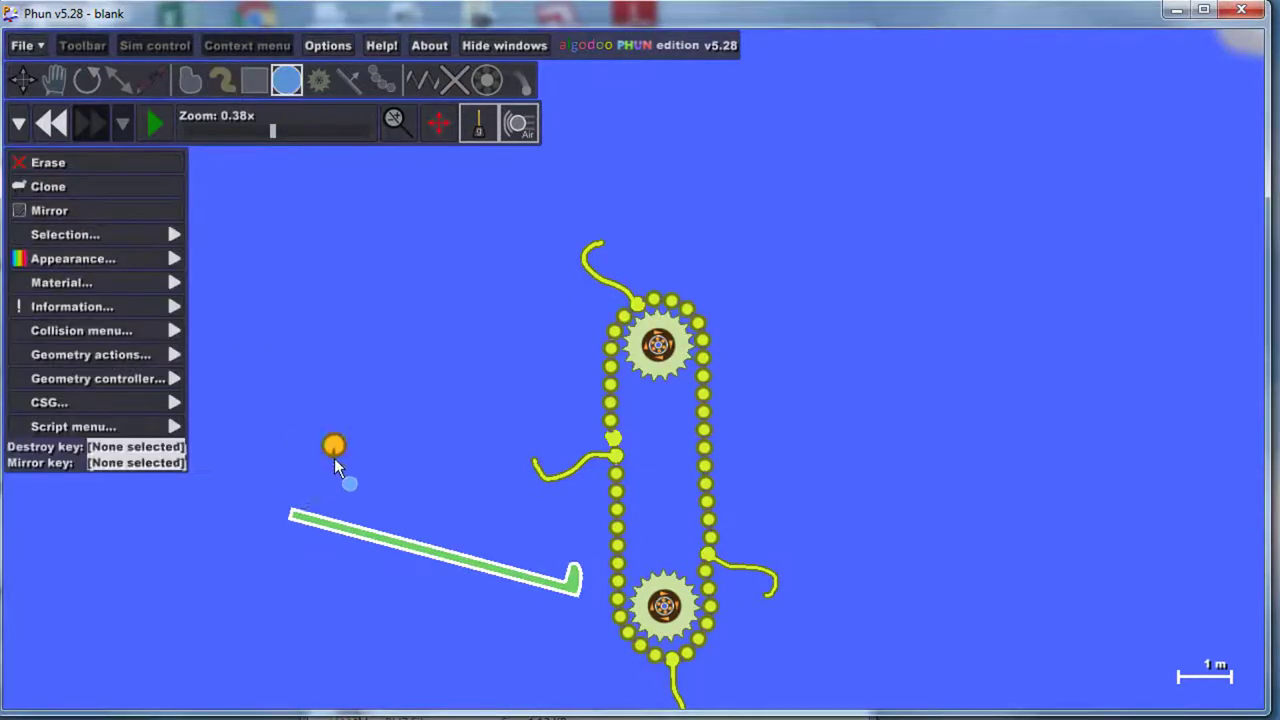
click(100, 330)
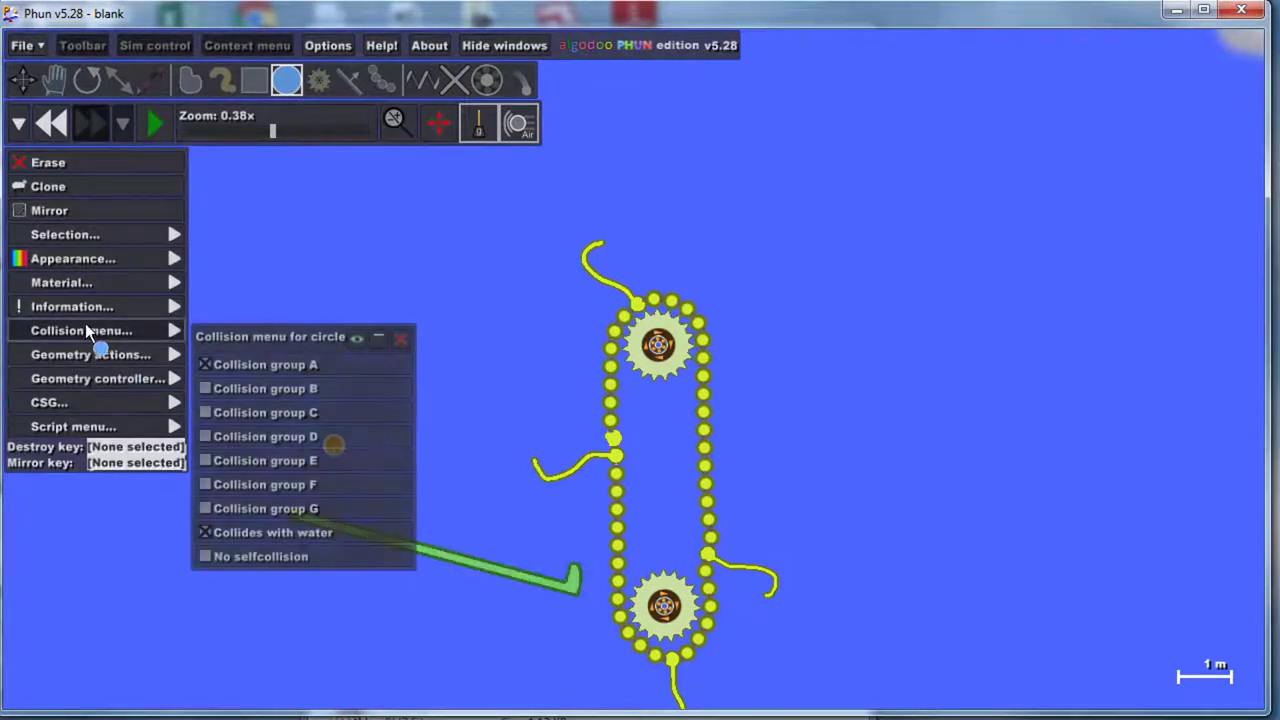
click(208, 386)
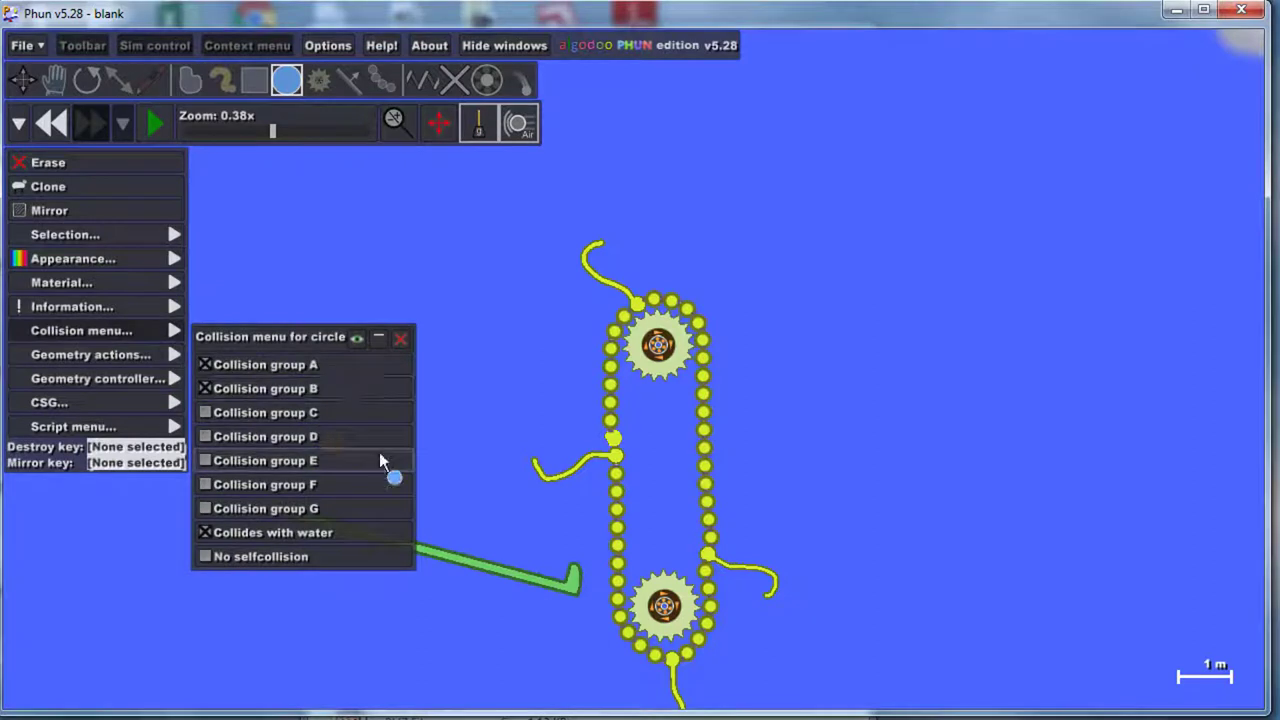
click(398, 340)
scroll(474, 360, down, 3)
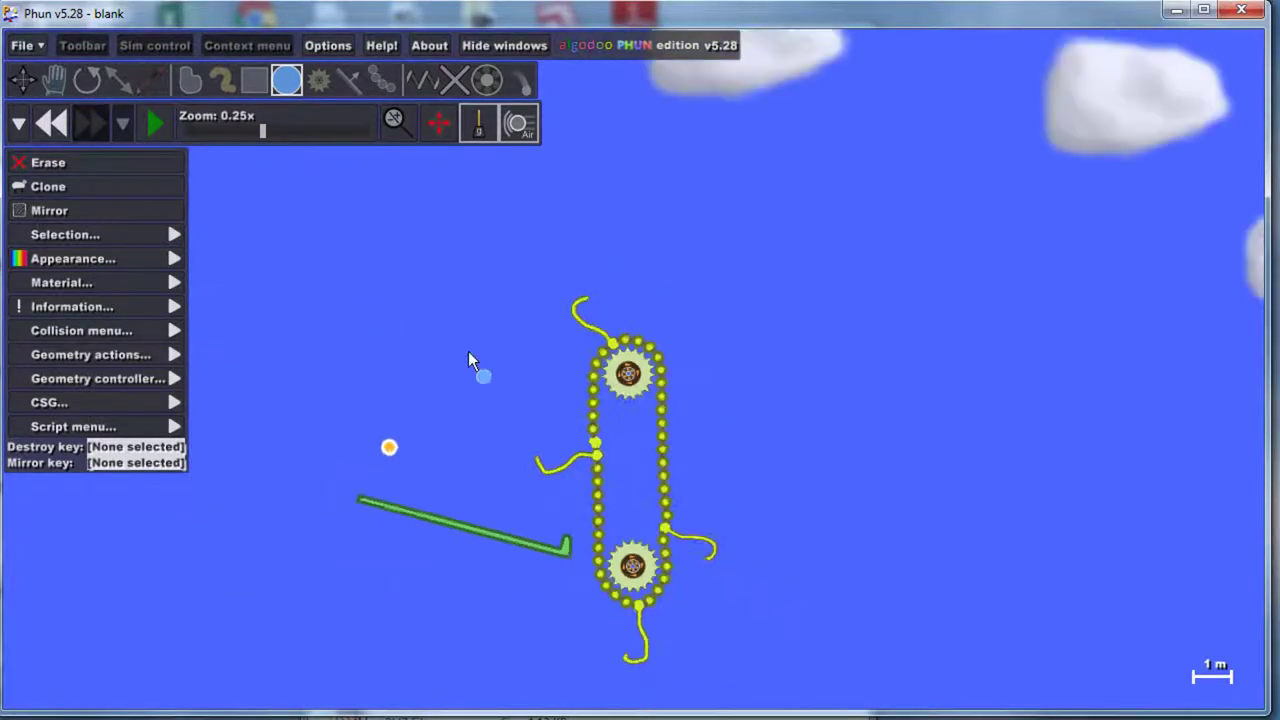
click(153, 127)
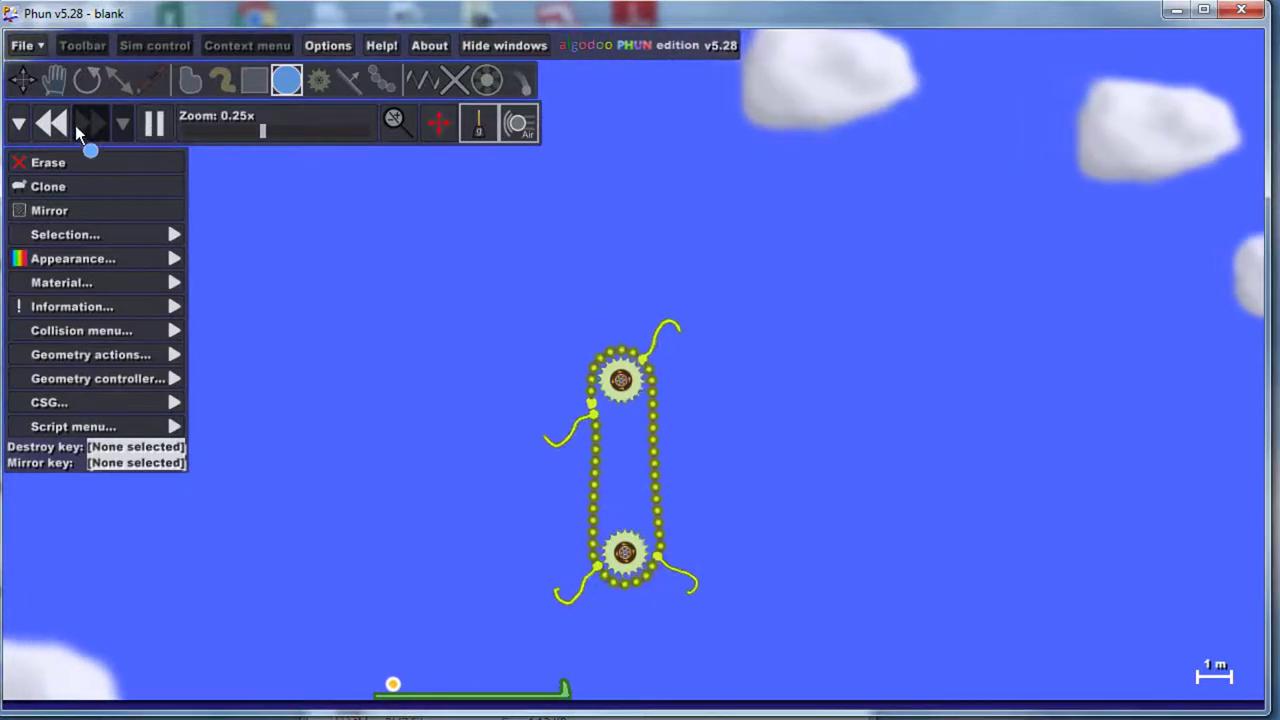
Step: Pause the simulation and pin the sloped ramp in place with the Fixate tool
key(space)
scroll(313, 304, up, 4)
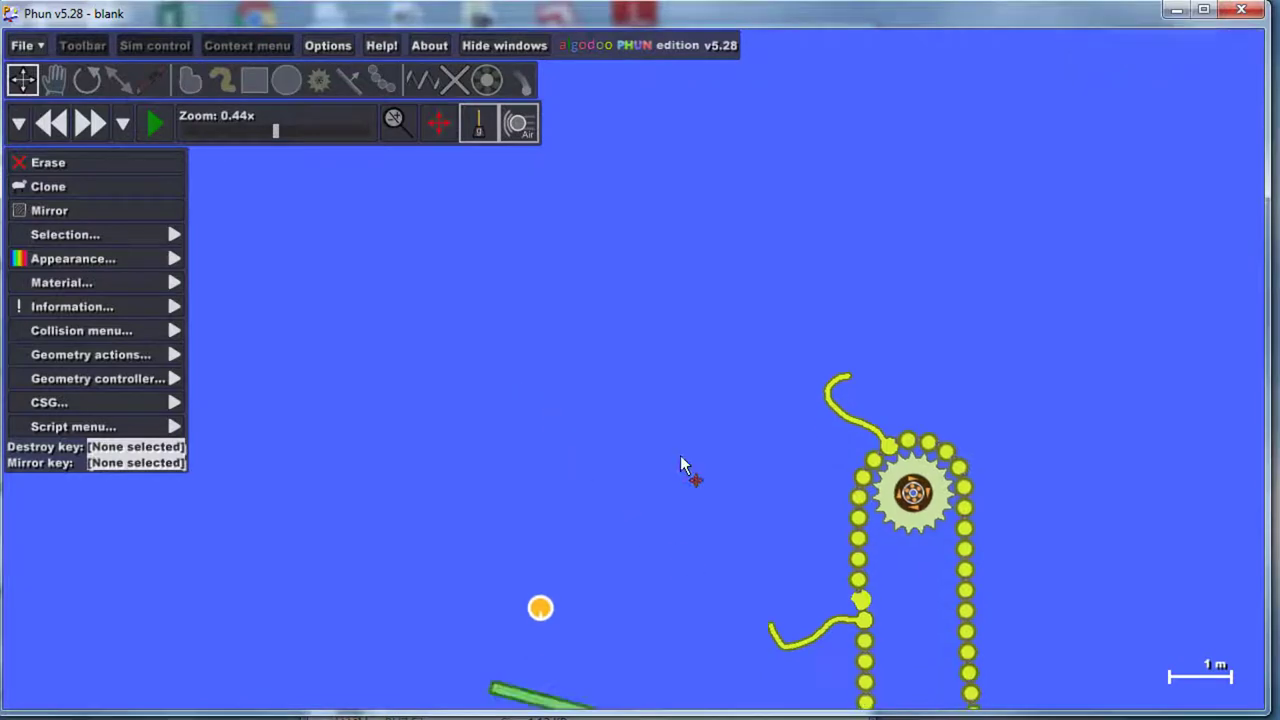
scroll(754, 505, up, 6)
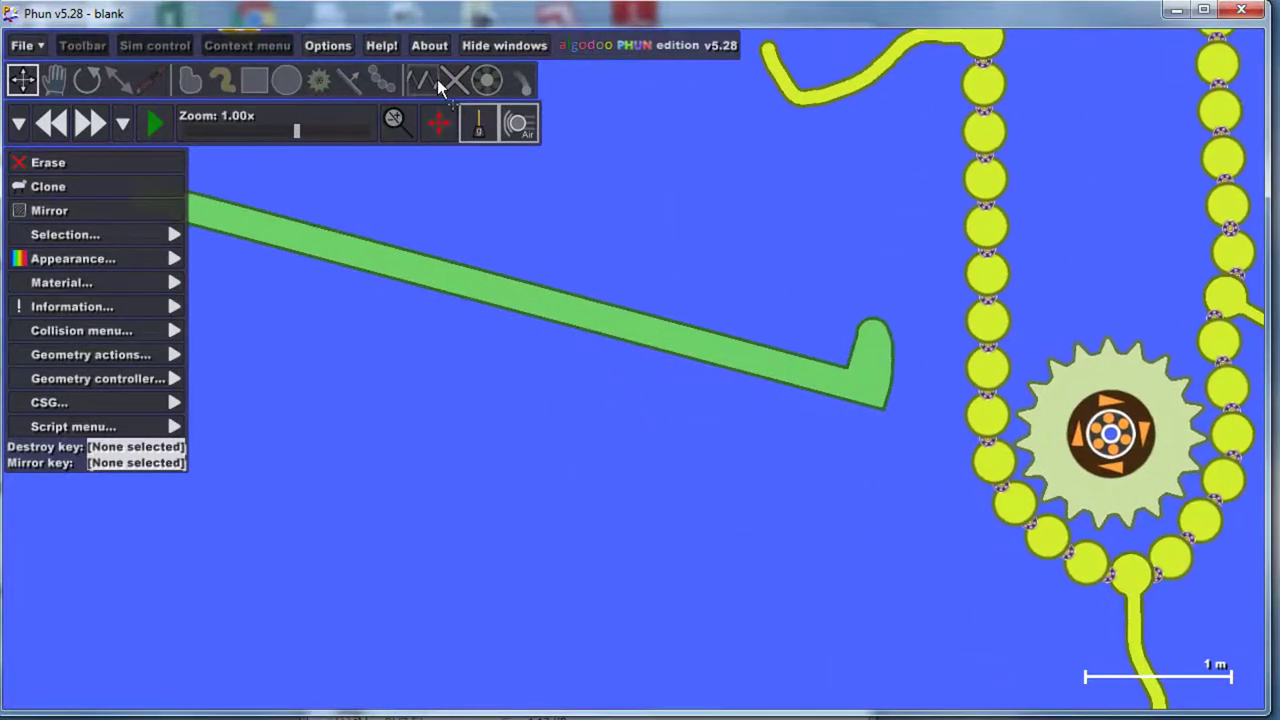
click(447, 79)
scroll(712, 352, down, 9)
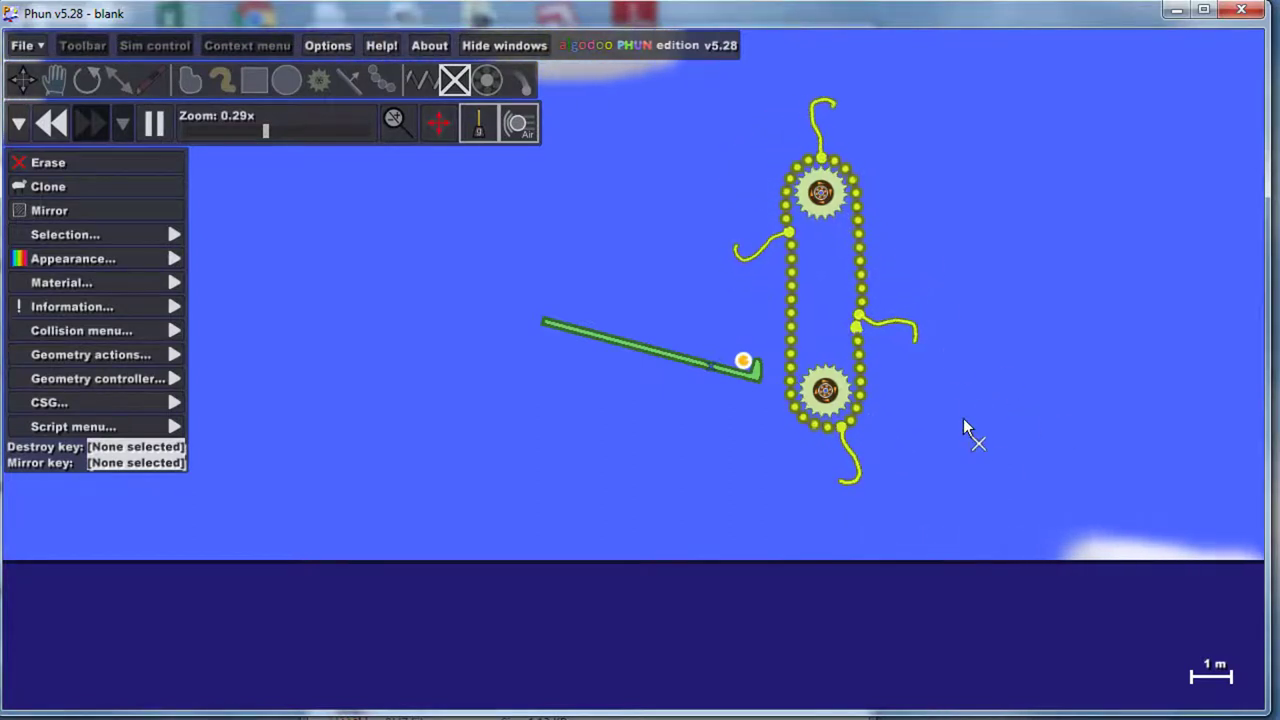
Step: With the simulation rewound and paused, draw a long flat plank below and right of the chain lift
click(256, 82)
drag(902, 462, 1029, 473)
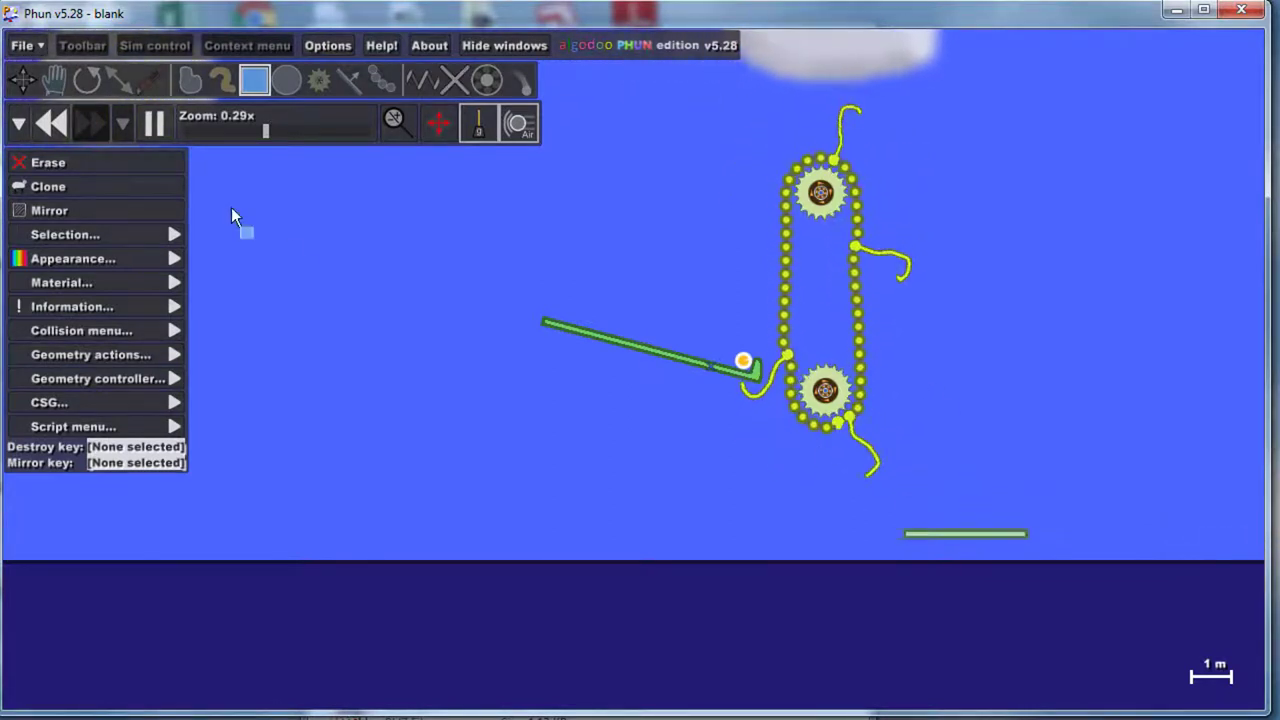
click(55, 122)
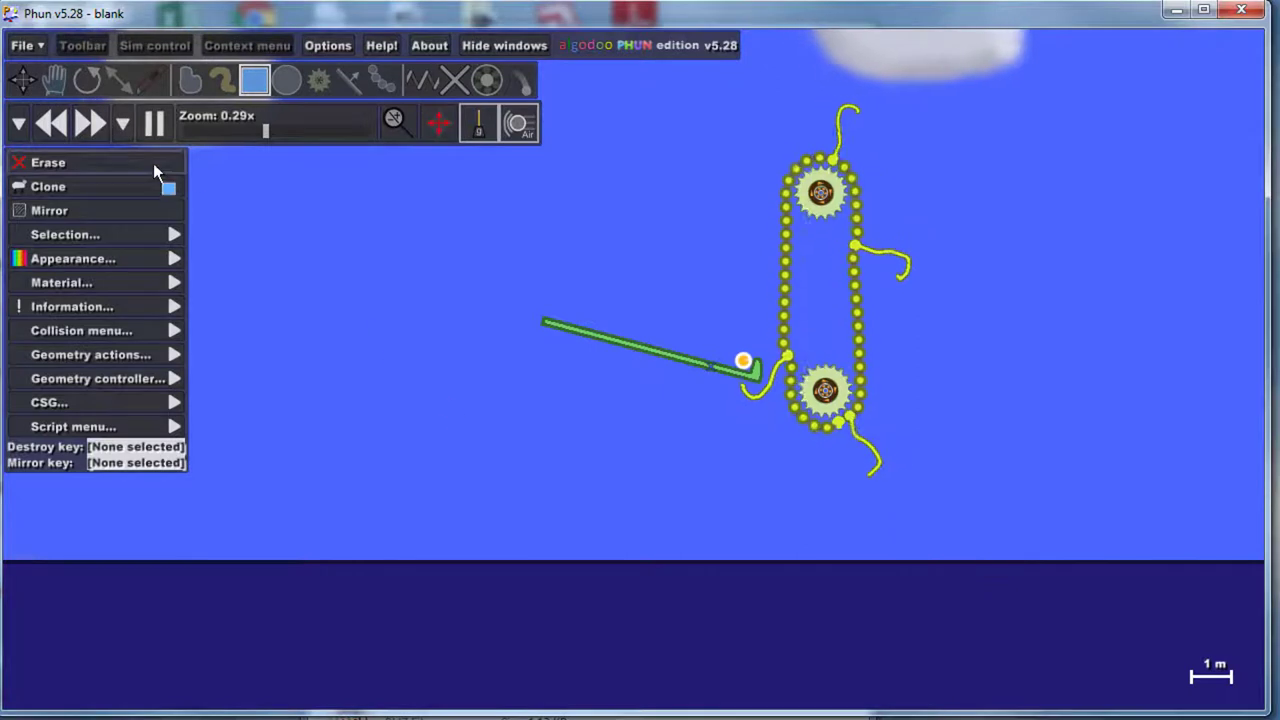
click(154, 124)
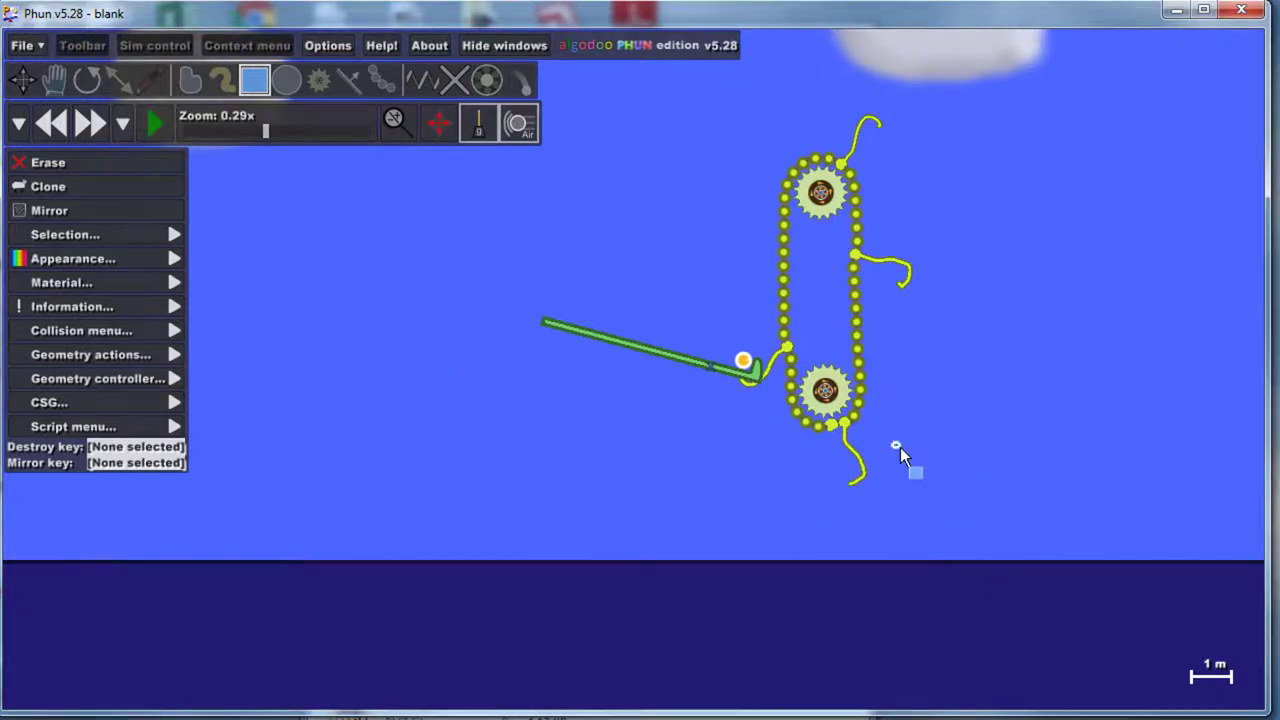
drag(1058, 455, 1058, 455)
scroll(888, 423, up, 5)
Step: Tilt the plank slightly and pin its left end in place
key(r)
drag(878, 434, 823, 428)
key(b)
scroll(823, 428, up, 2)
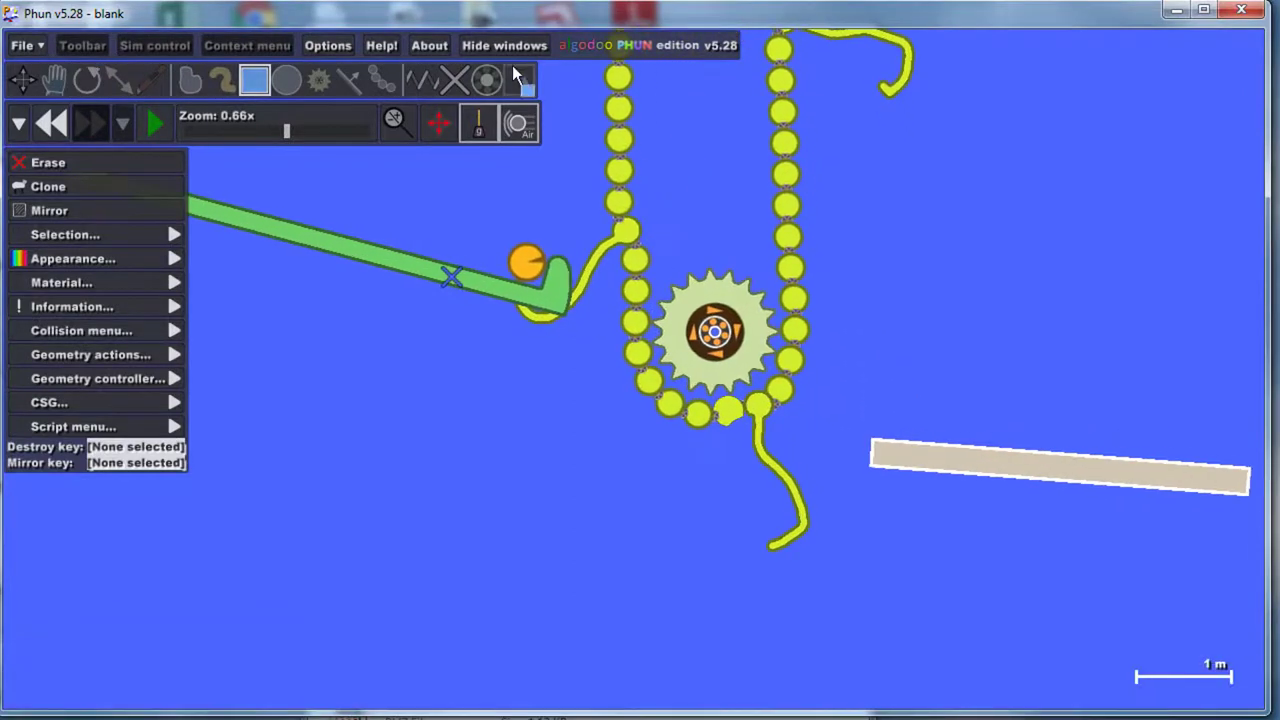
click(454, 80)
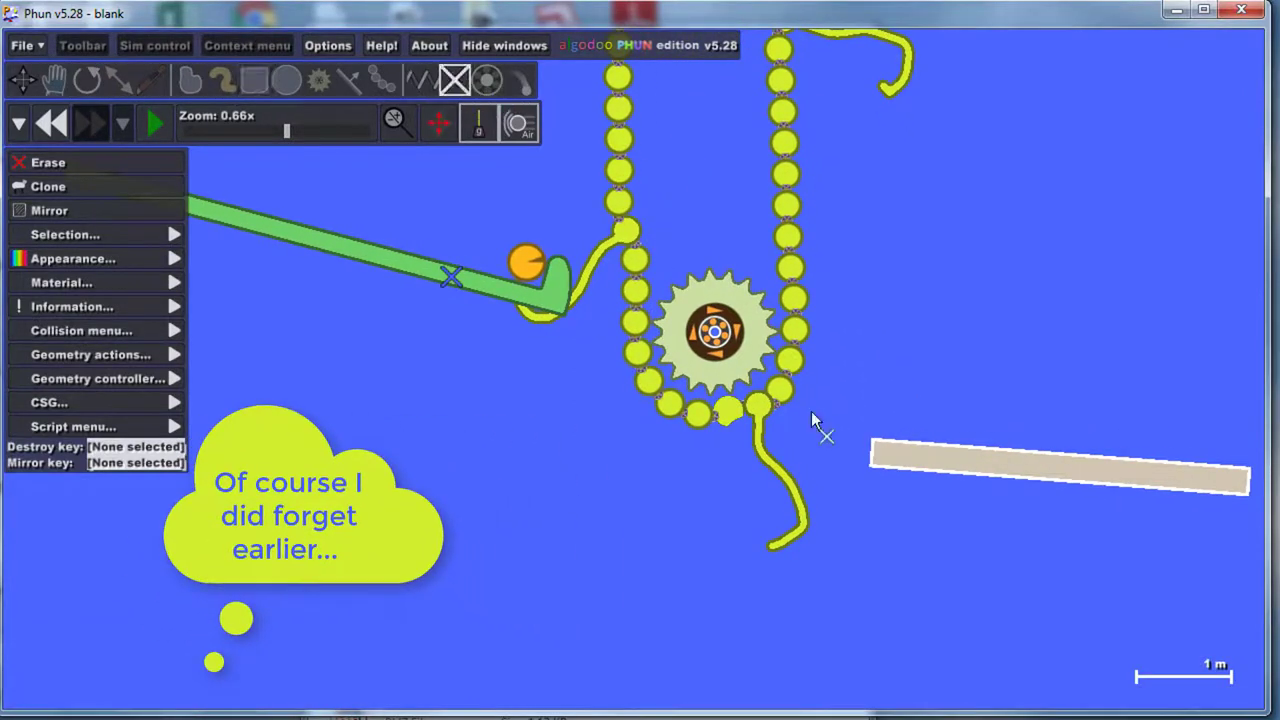
click(913, 465)
scroll(913, 465, down, 3)
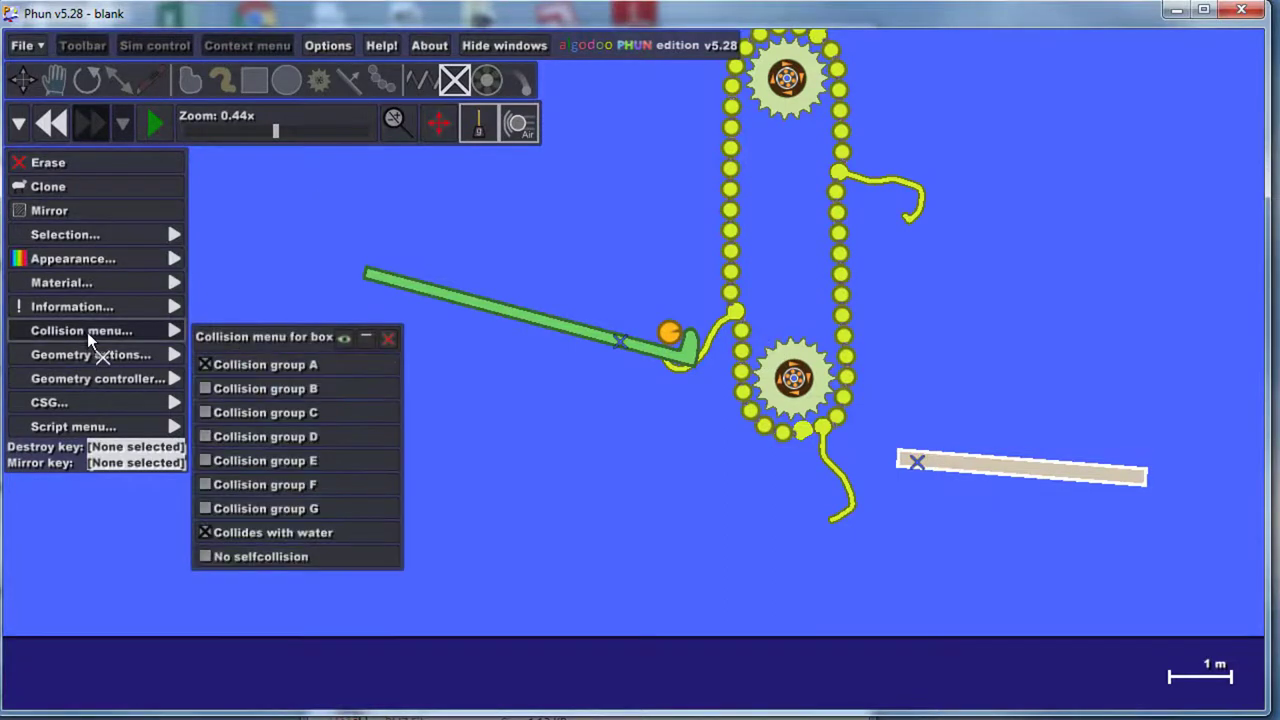
Step: Put the plank in collision group B and nudge it slightly left
mouse_move(170, 336)
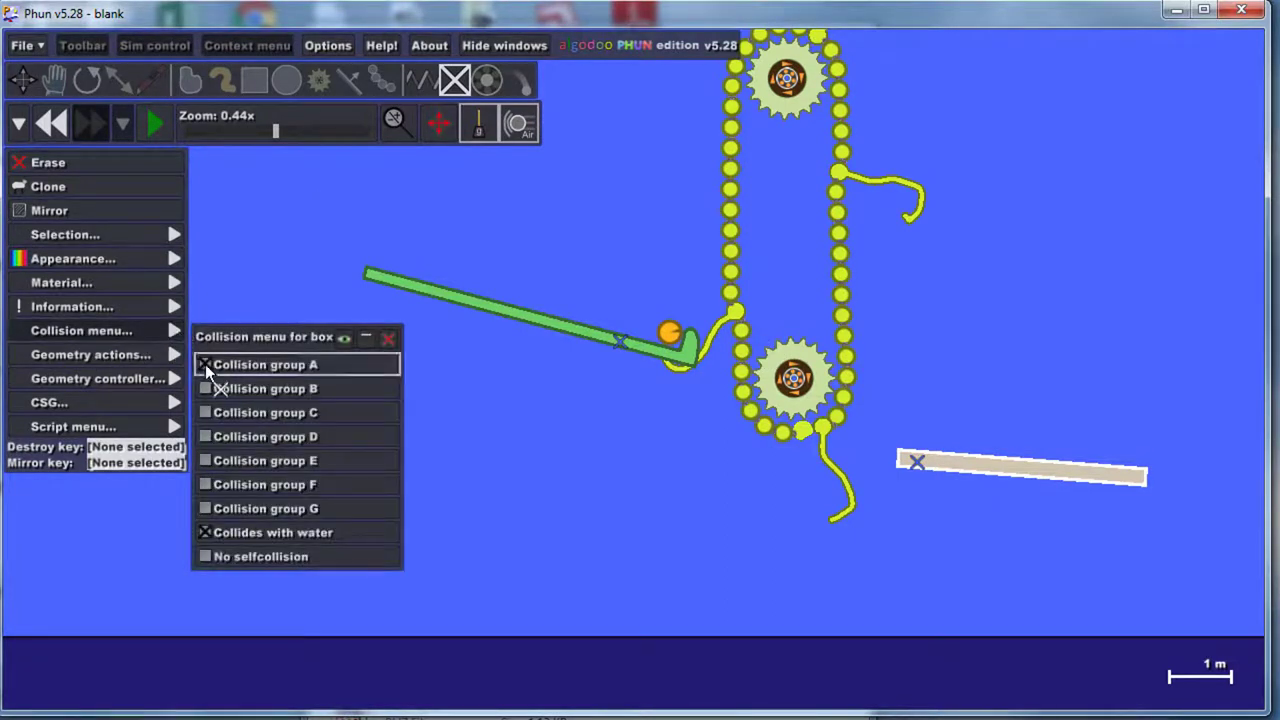
click(207, 386)
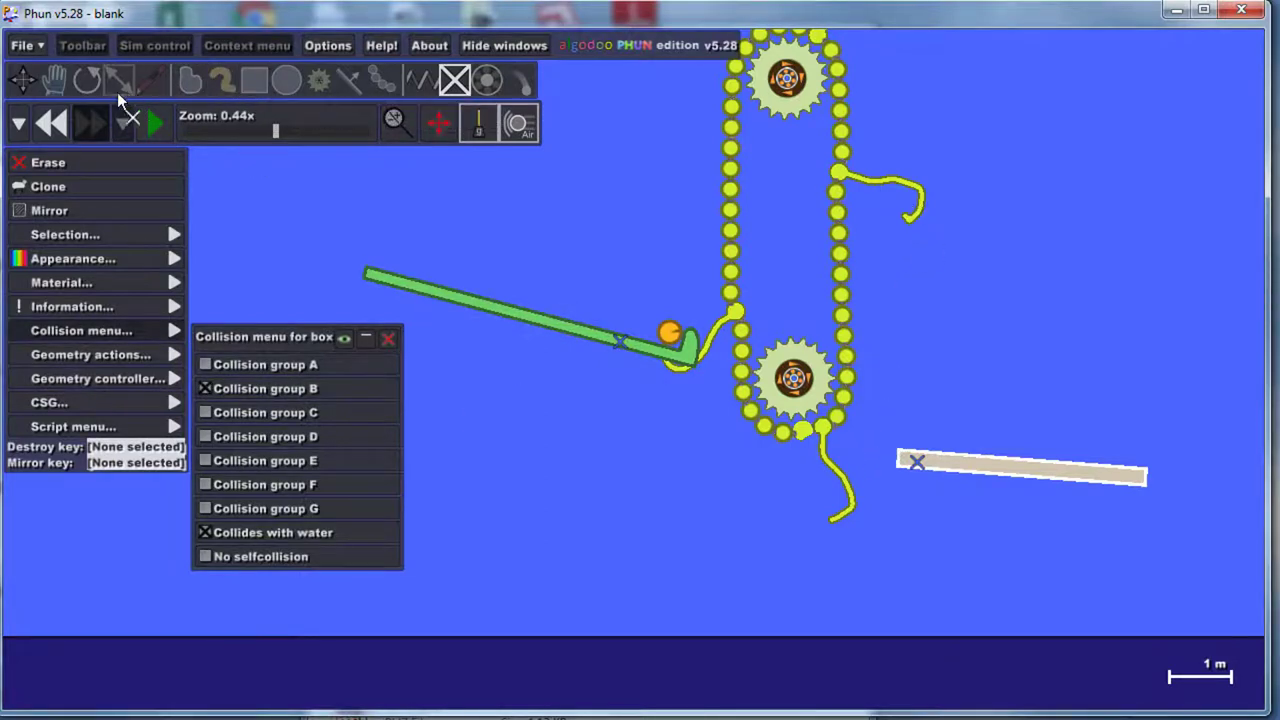
click(254, 80)
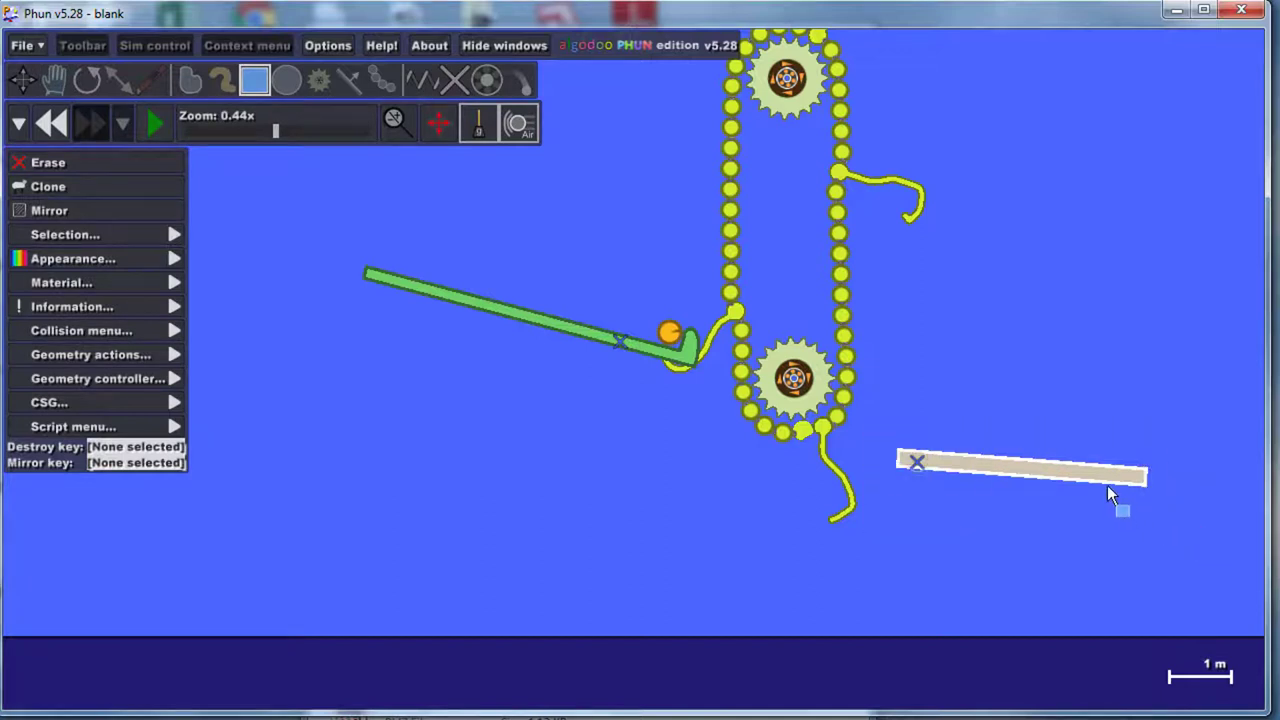
drag(1107, 485, 1078, 475)
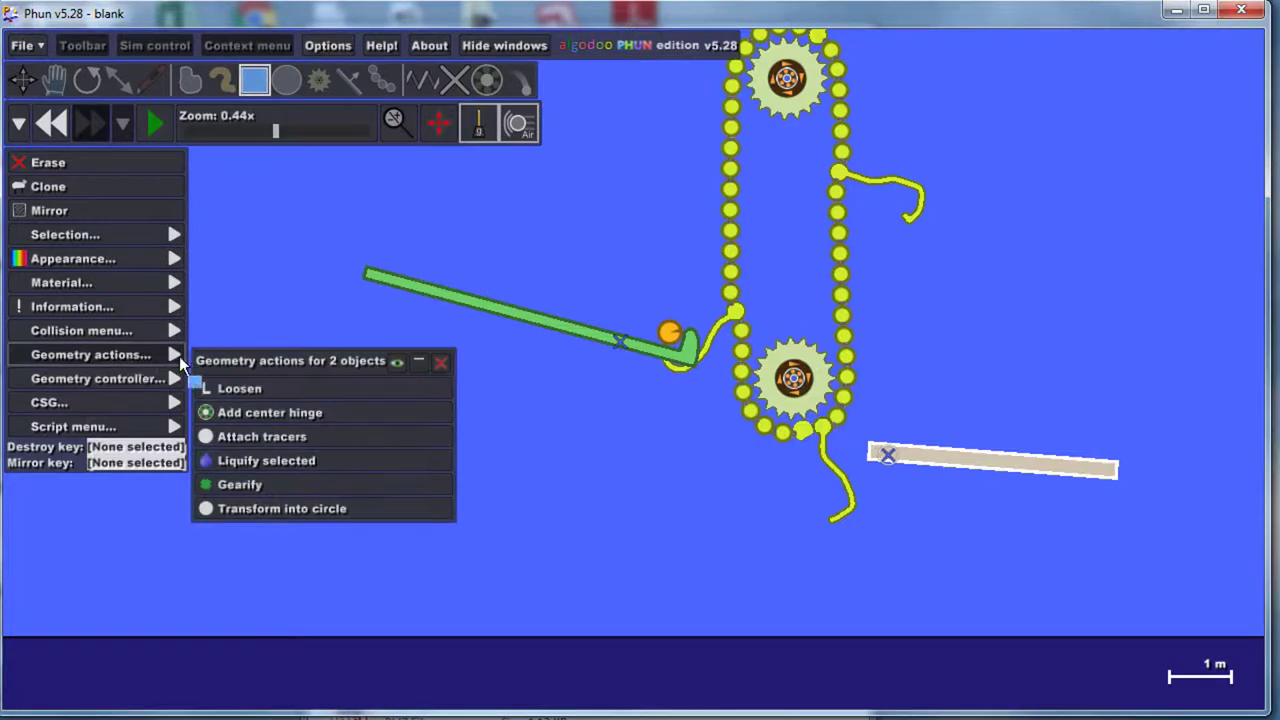
Step: Raise the plank's restitution from 0.500 to 3.5 and zoom out to the whole scene
mouse_move(132, 376)
mouse_move(131, 284)
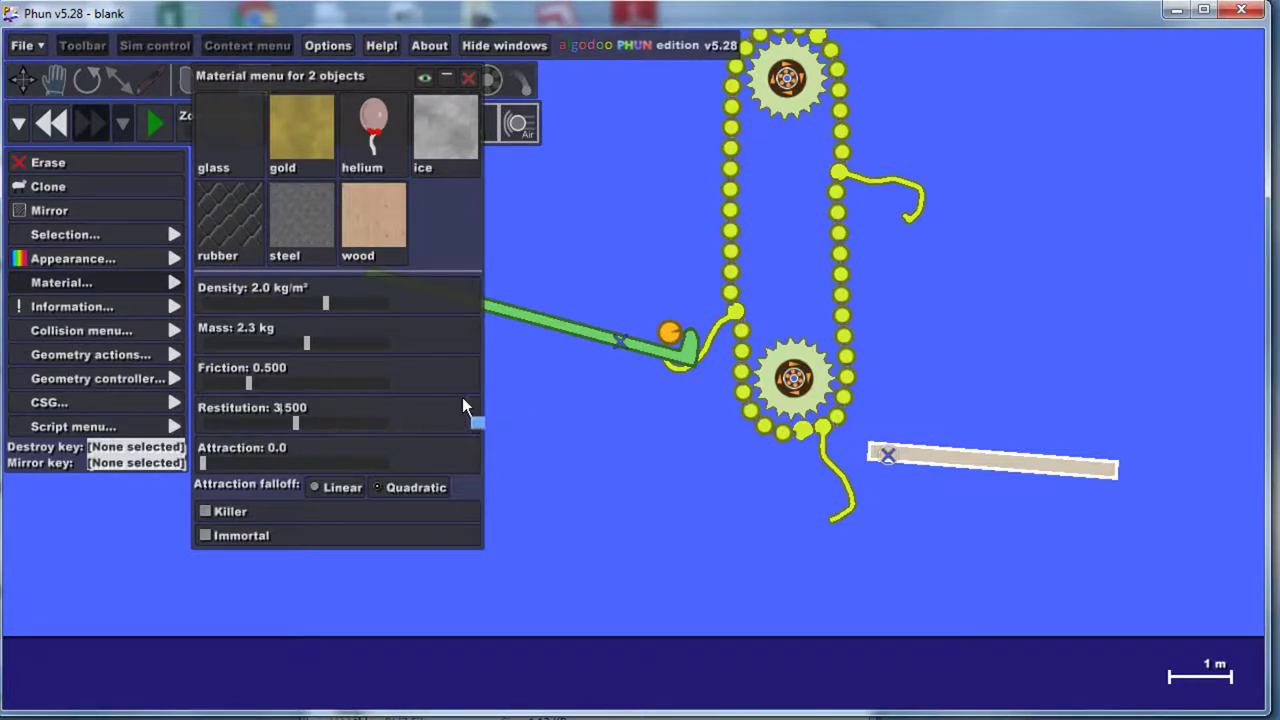
click(623, 428)
scroll(618, 427, down, 2)
scroll(600, 420, down, 2)
click(262, 131)
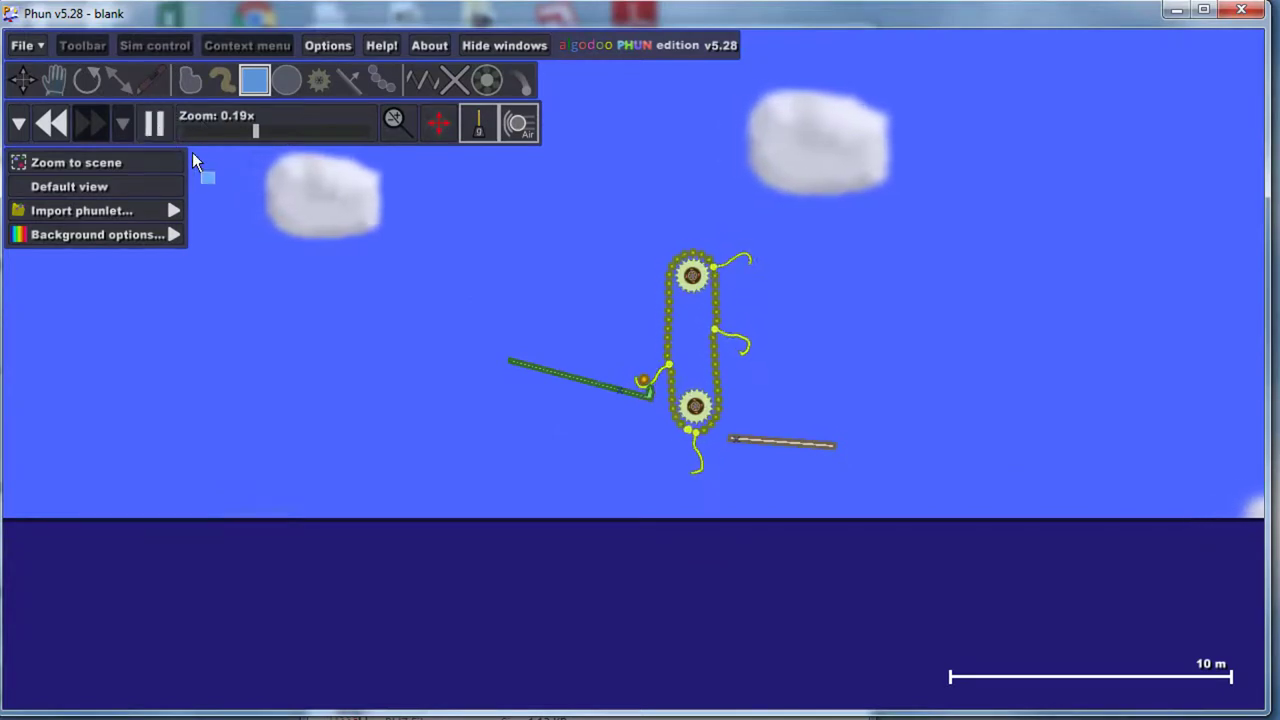
Step: Pause, box-select the green ramp, nudge it a little right toward the chain lift, and deselect it
scroll(632, 418, up, 3)
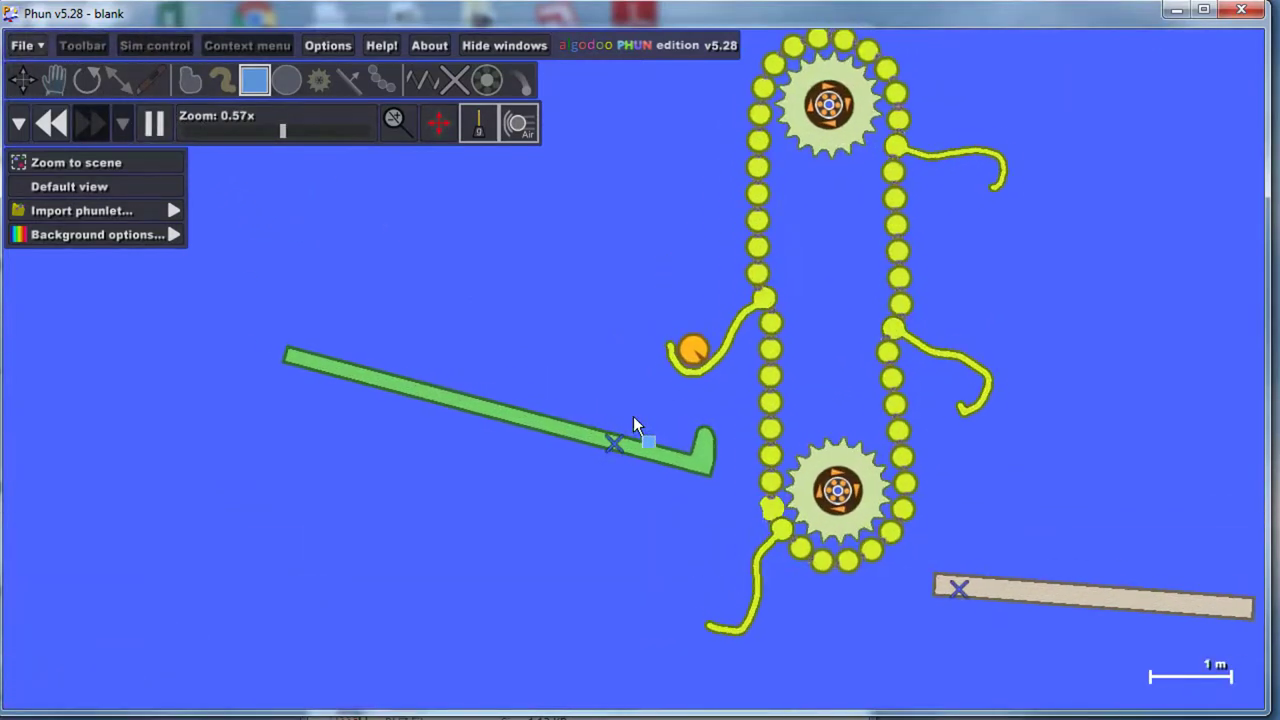
scroll(256, 350, up, 2)
key(space)
drag(255, 330, 755, 503)
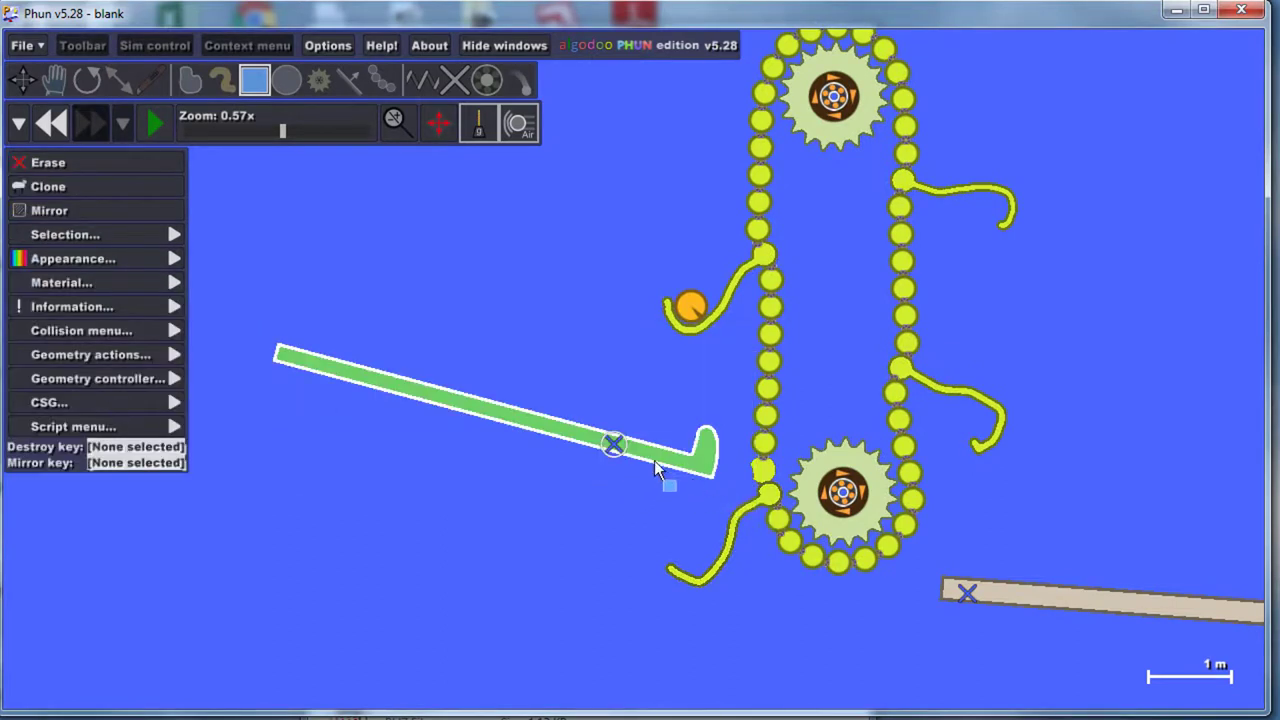
drag(654, 460, 683, 458)
click(627, 485)
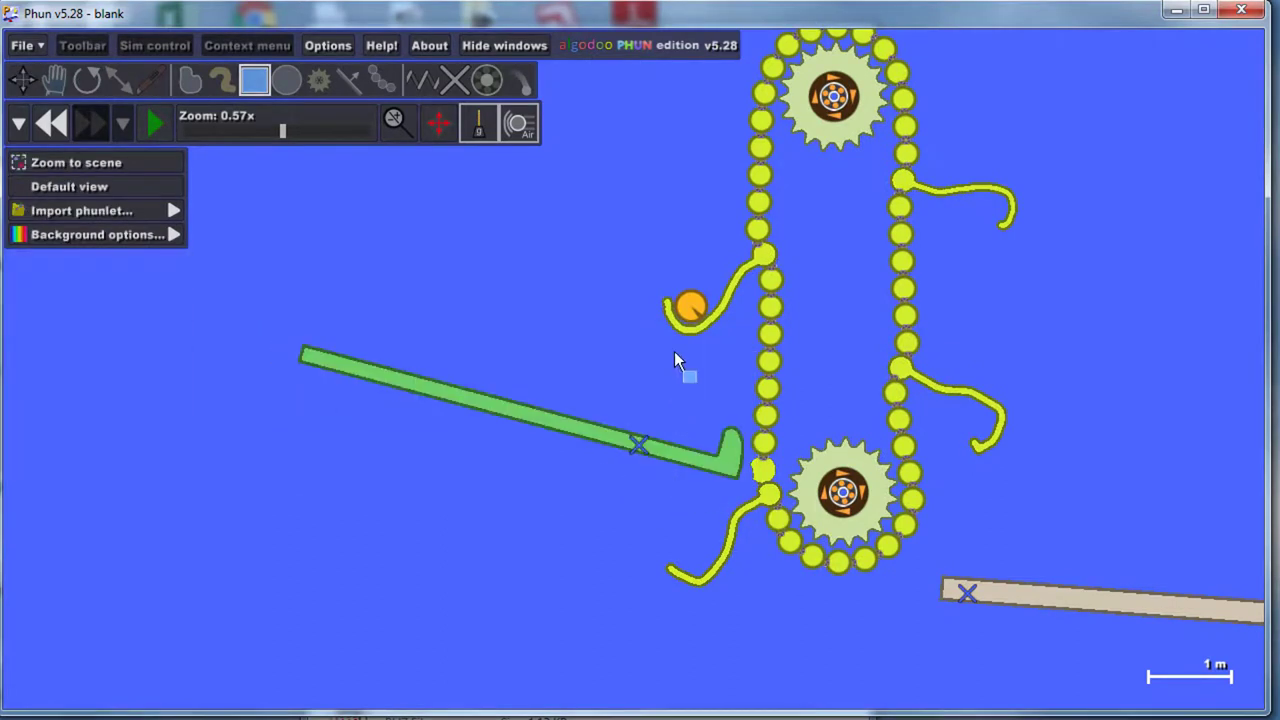
scroll(505, 385, down, 4)
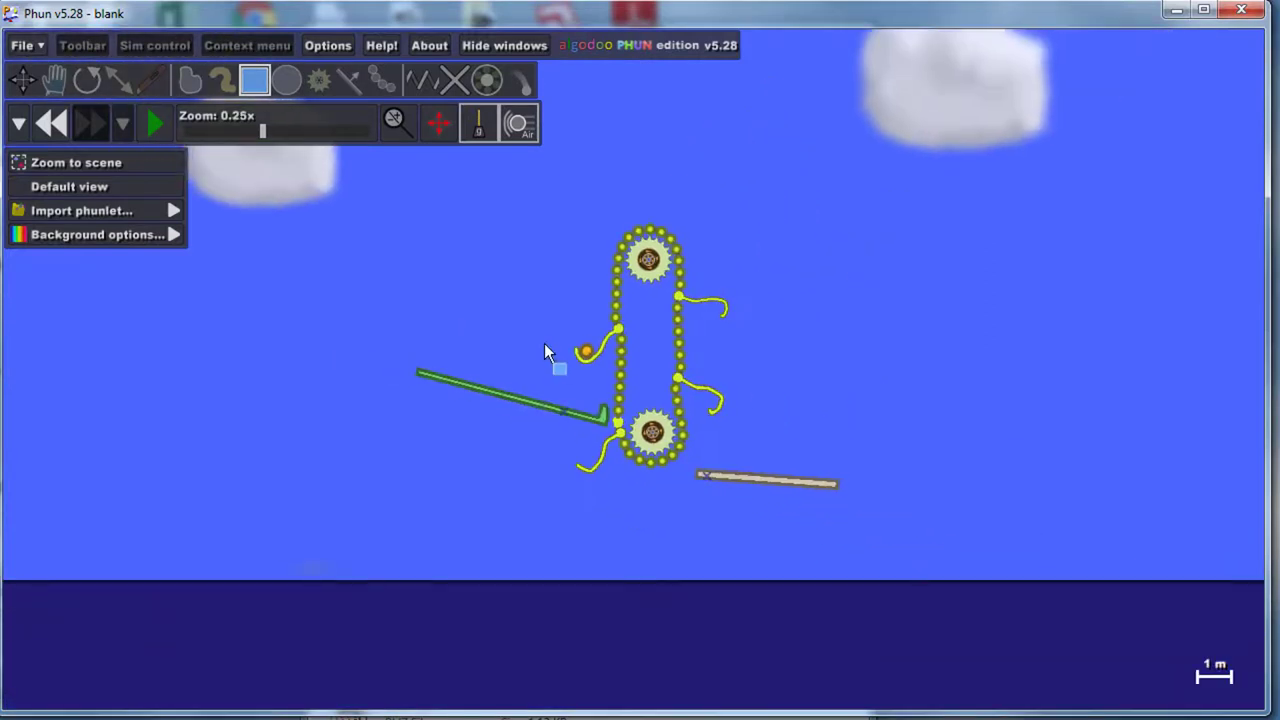
Step: Clone the orange ball above the ramp's upper end and start the simulation
click(585, 354)
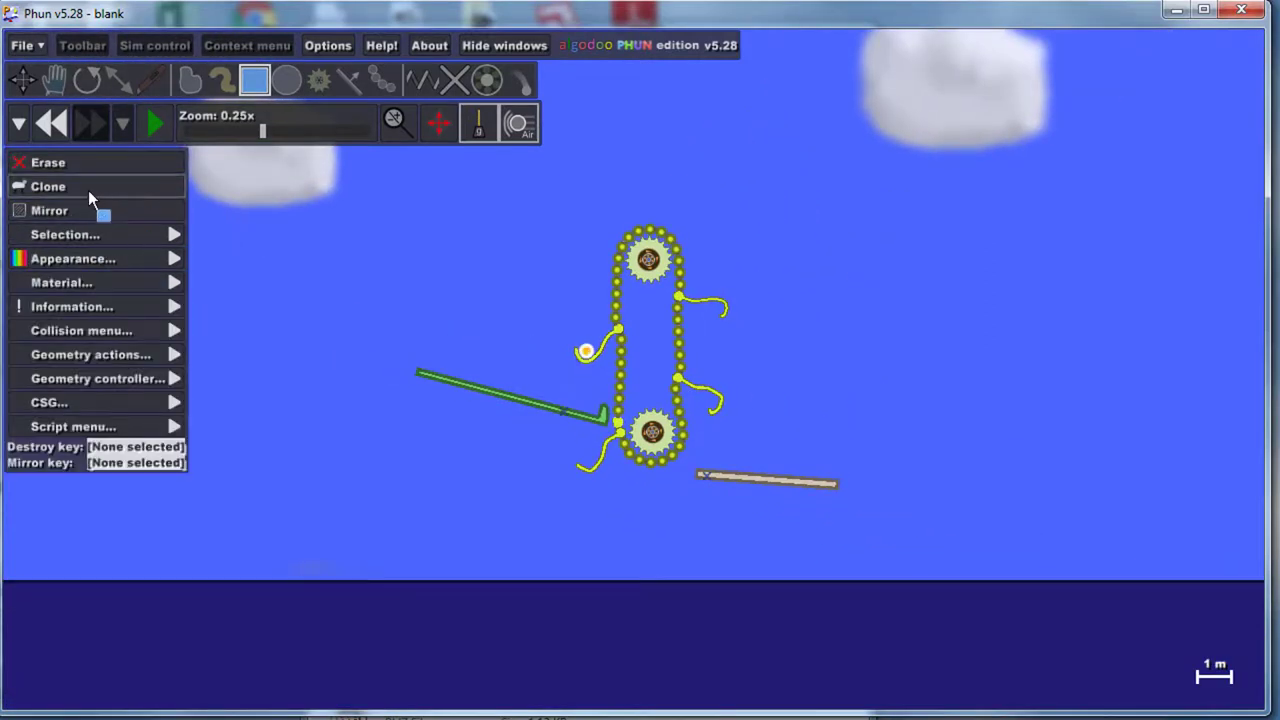
click(145, 121)
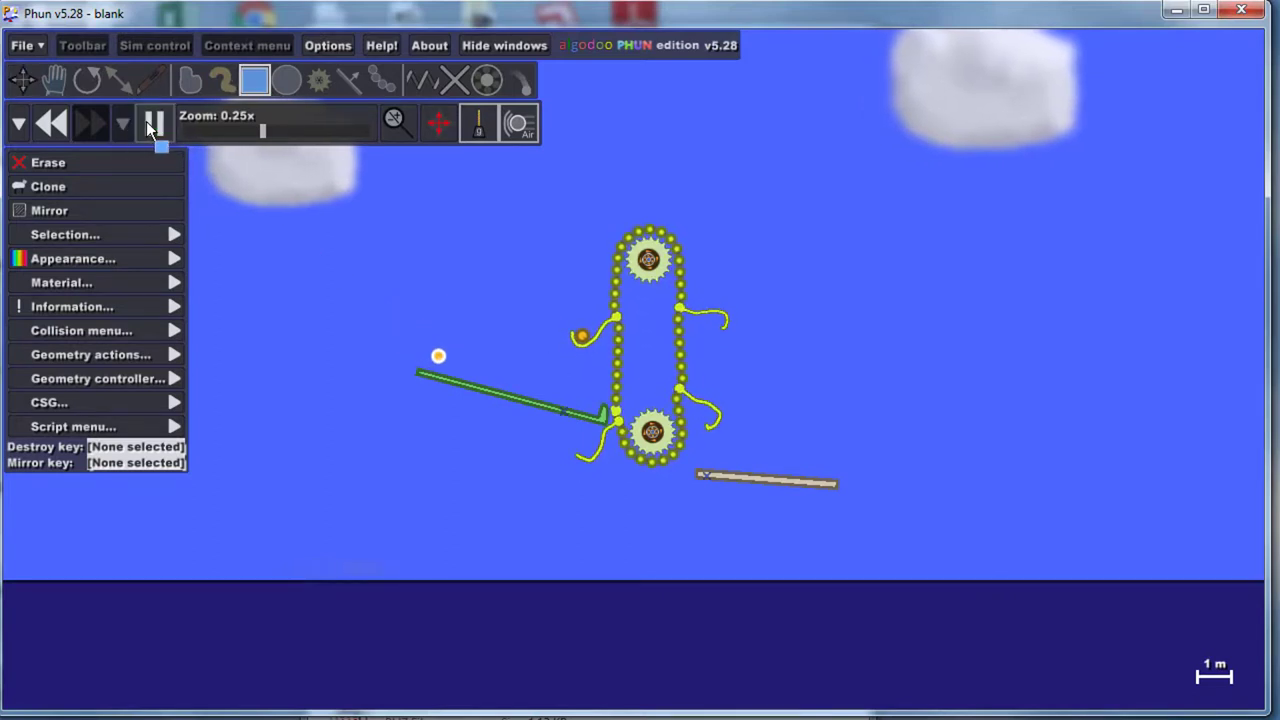